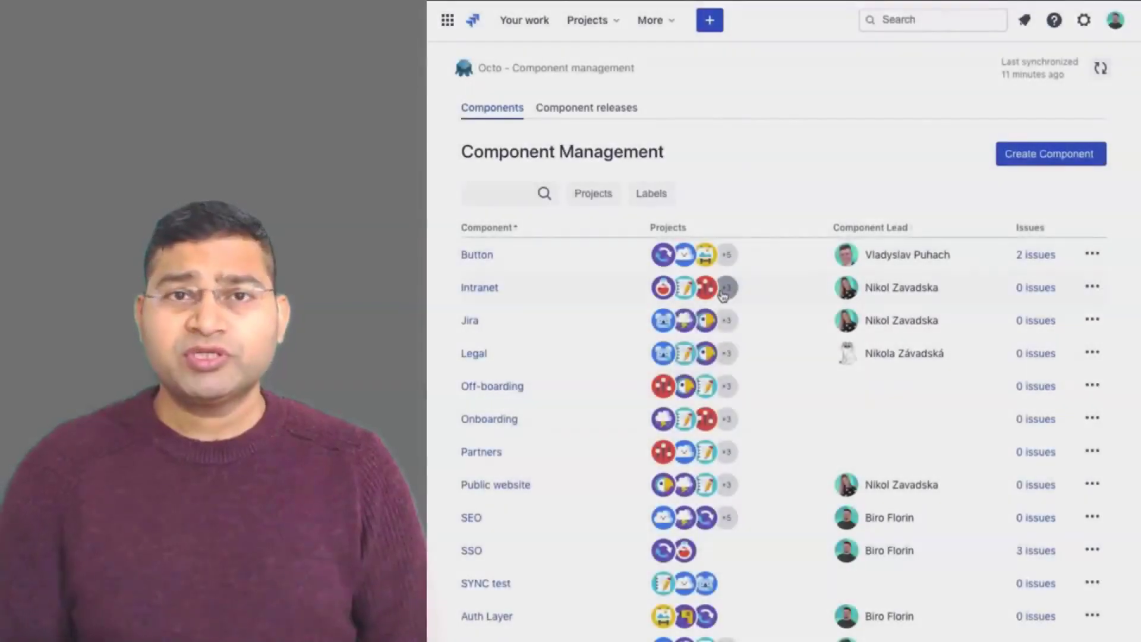
Add the Chat Feature project to the Intranet component's projects and save the change.
click(723, 294)
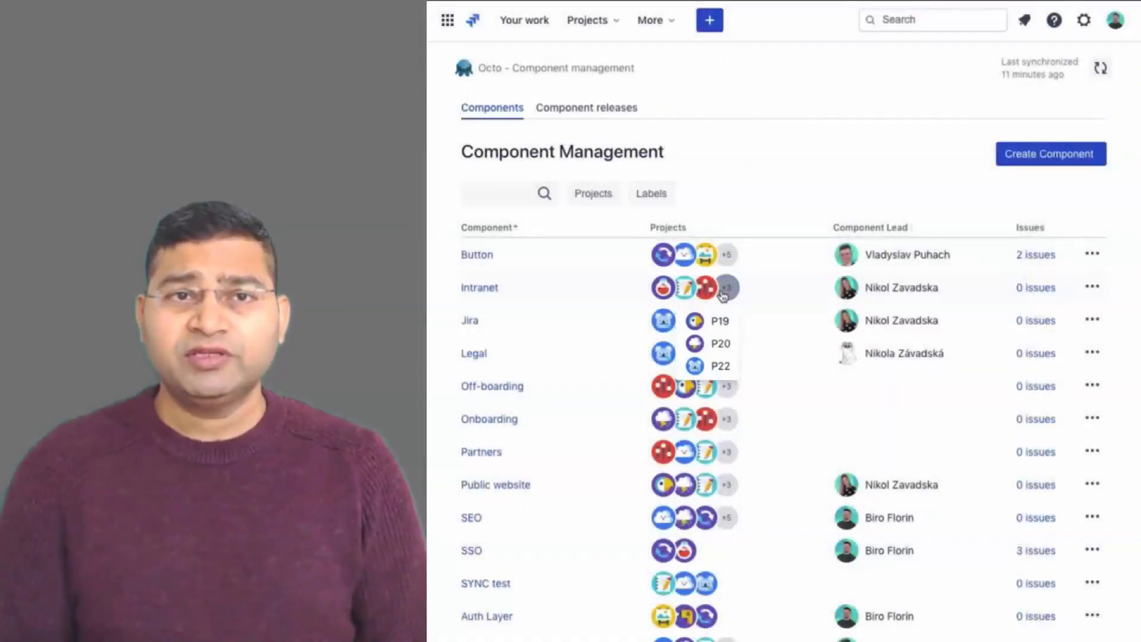
click(486, 289)
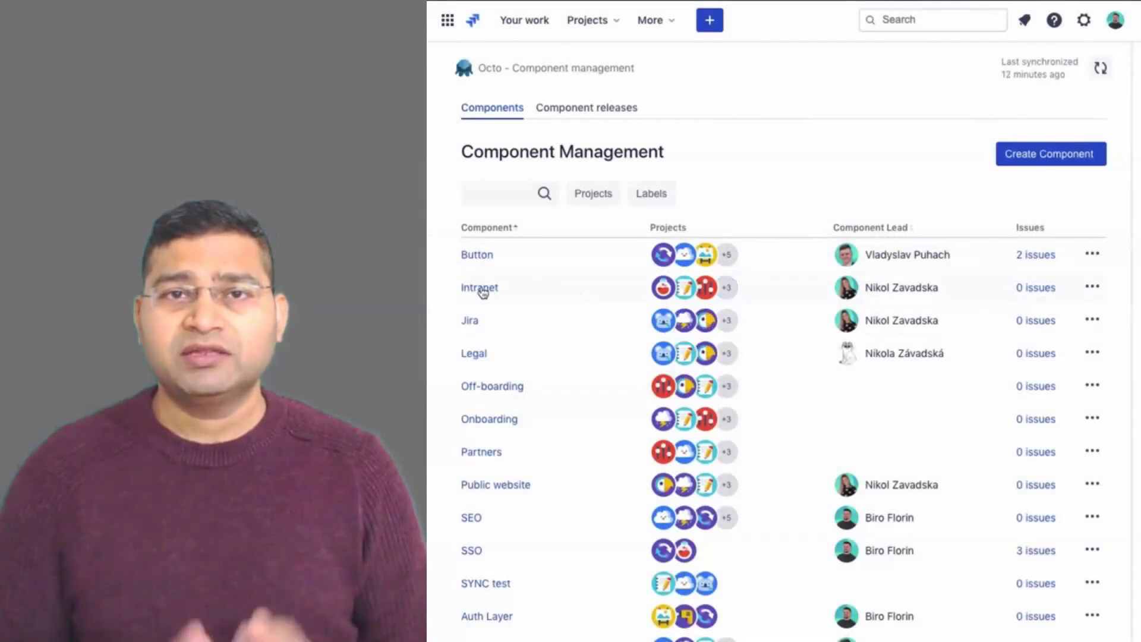
click(1036, 321)
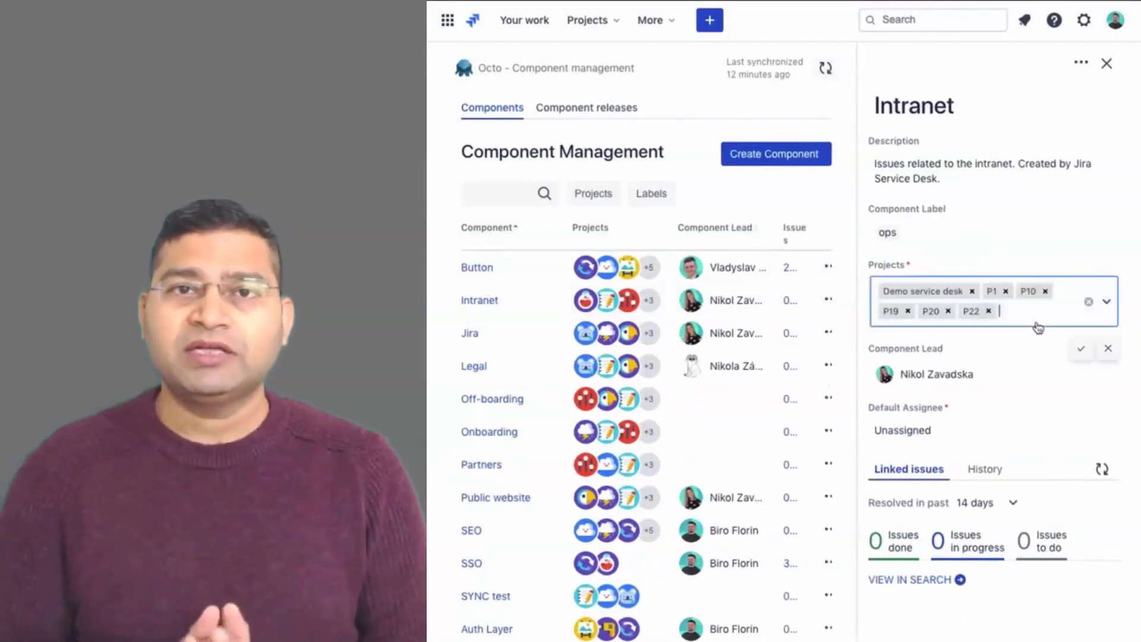
text(cha)
click(970, 357)
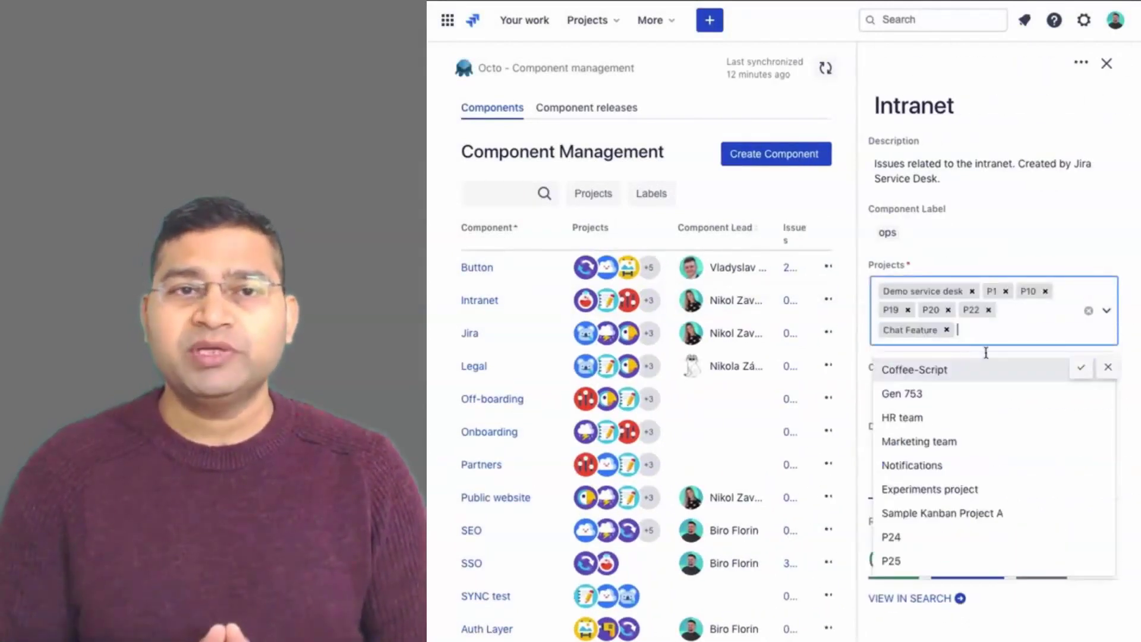
click(1080, 368)
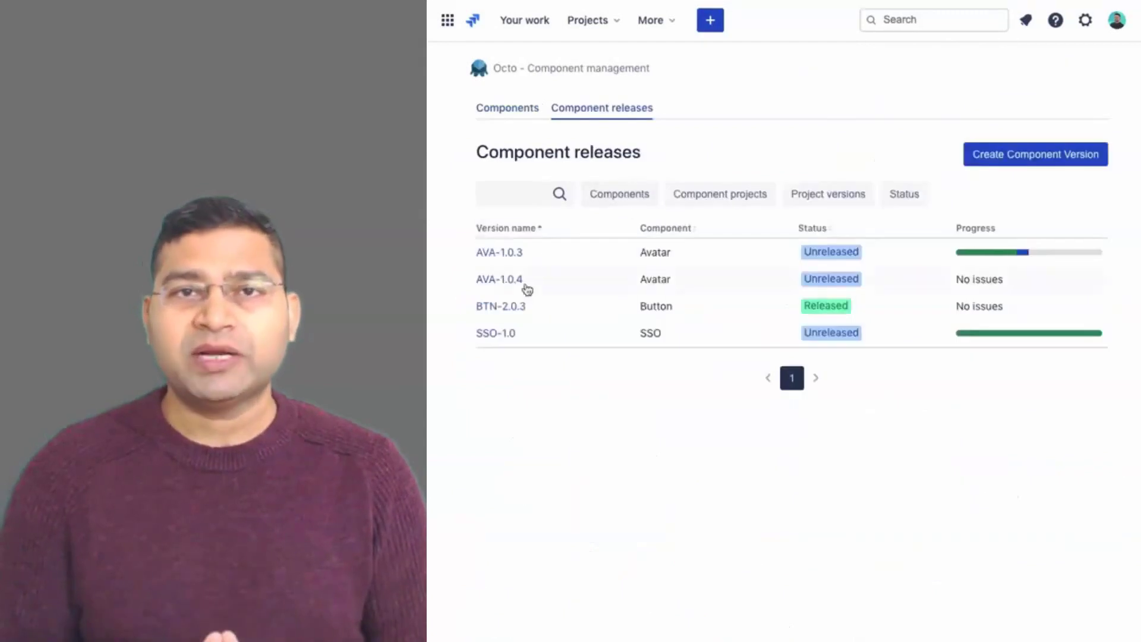
Set the status of component version SSO-1.0 to Released, save it and close its details.
click(488, 334)
click(968, 156)
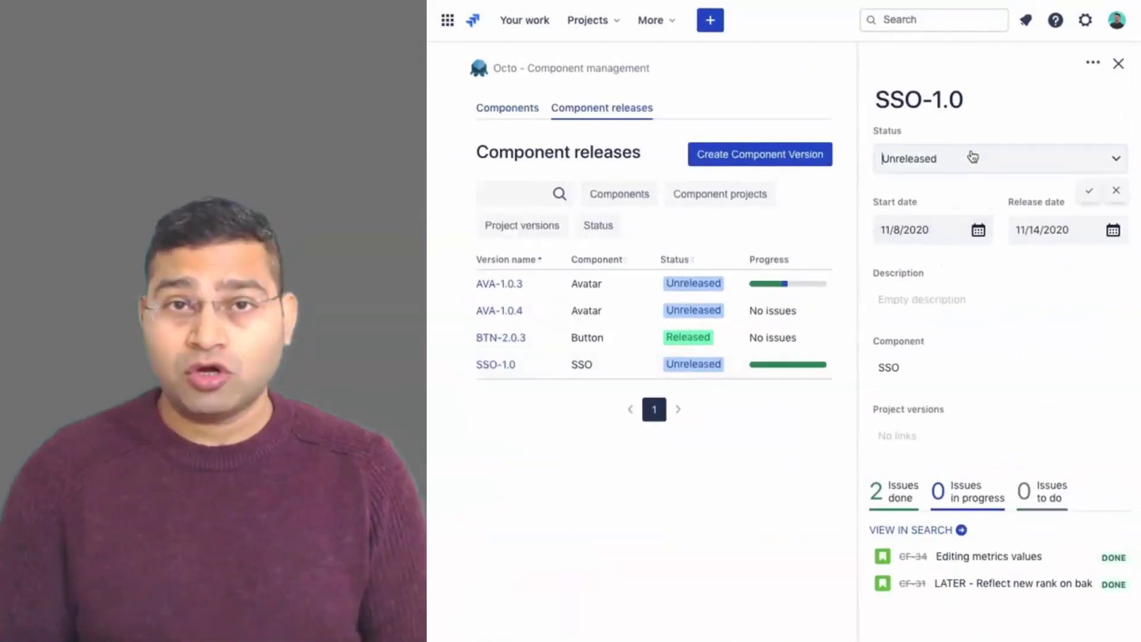
click(968, 156)
click(938, 197)
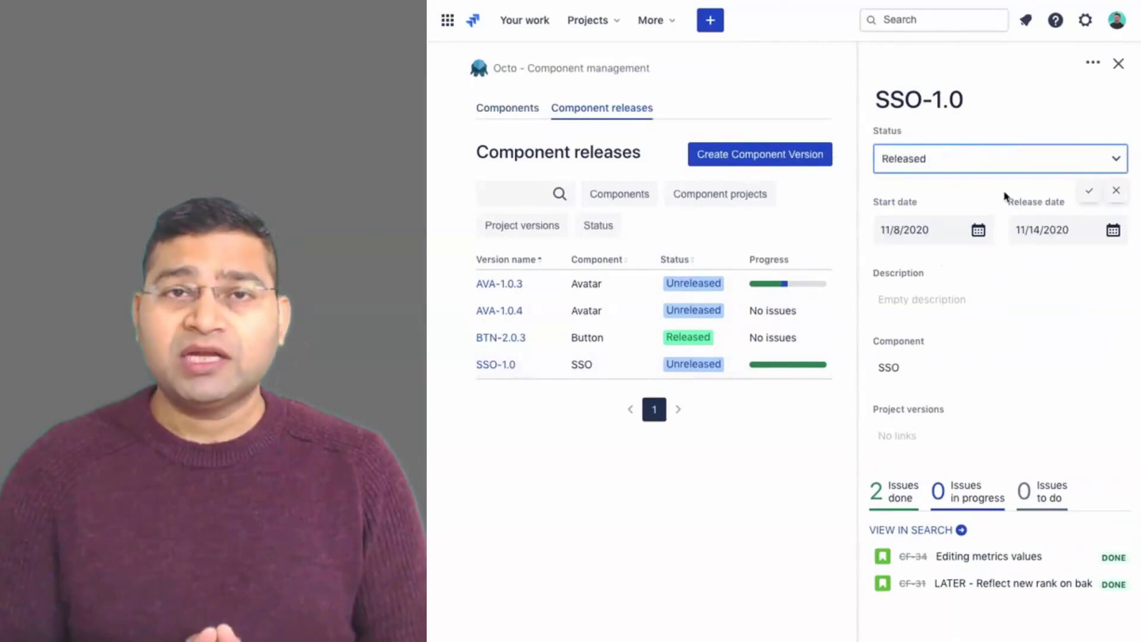
click(1090, 192)
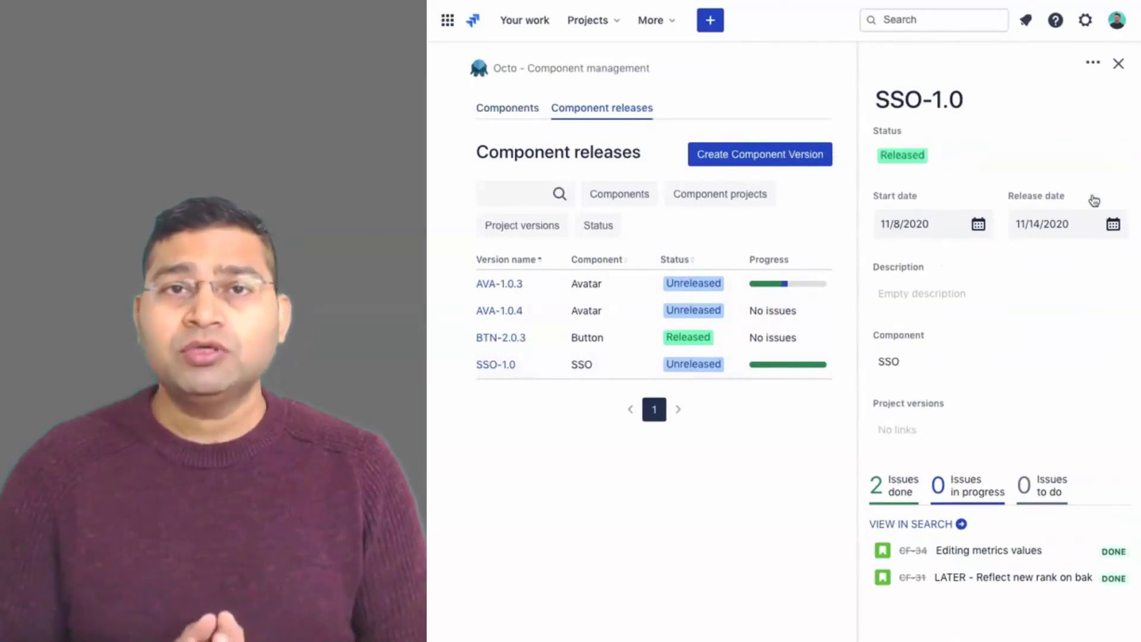
click(1119, 64)
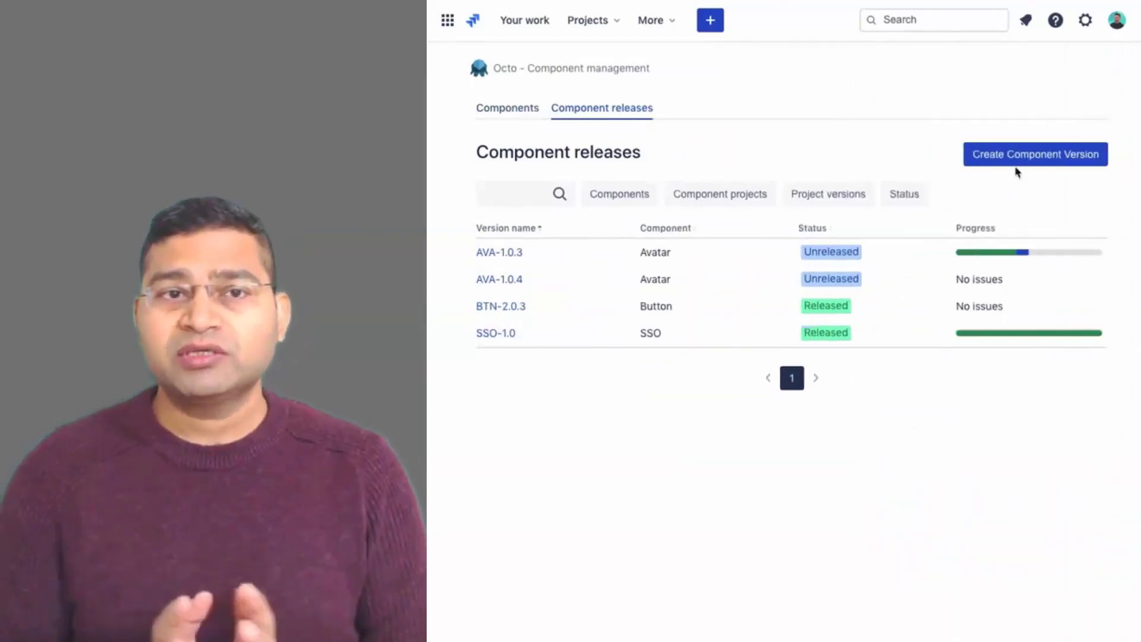
Open component version AVA-1.0.3 and look through its details.
click(505, 253)
scroll(937, 420, down, 2)
scroll(937, 420, down, 3)
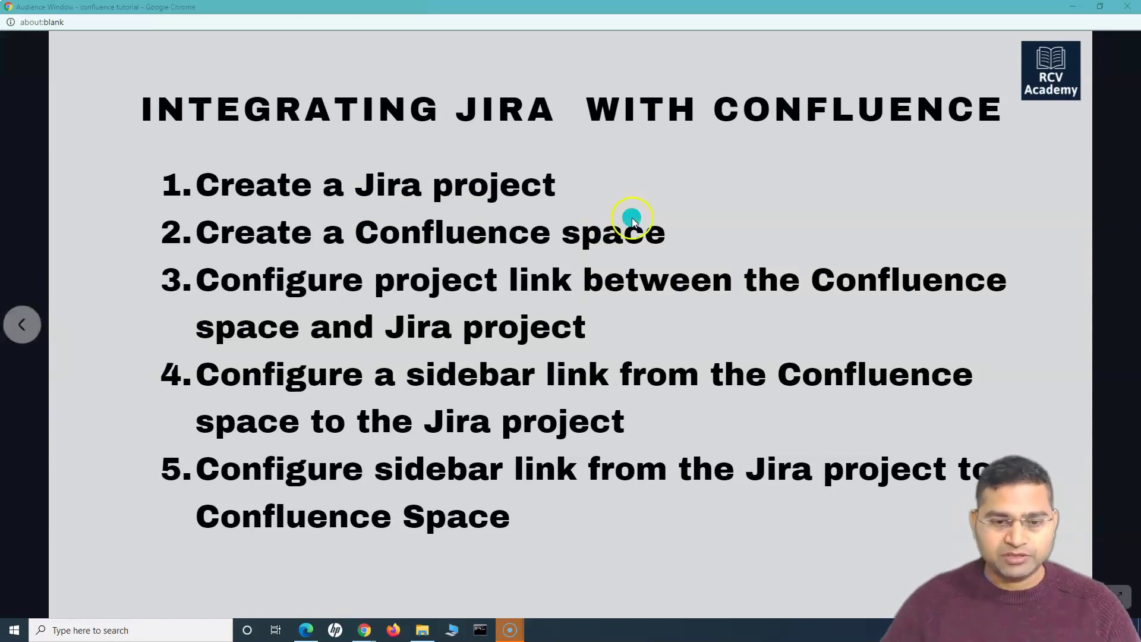
Switch to Jira Software in the browser and start a new project from the Scrum software development template.
click(306, 629)
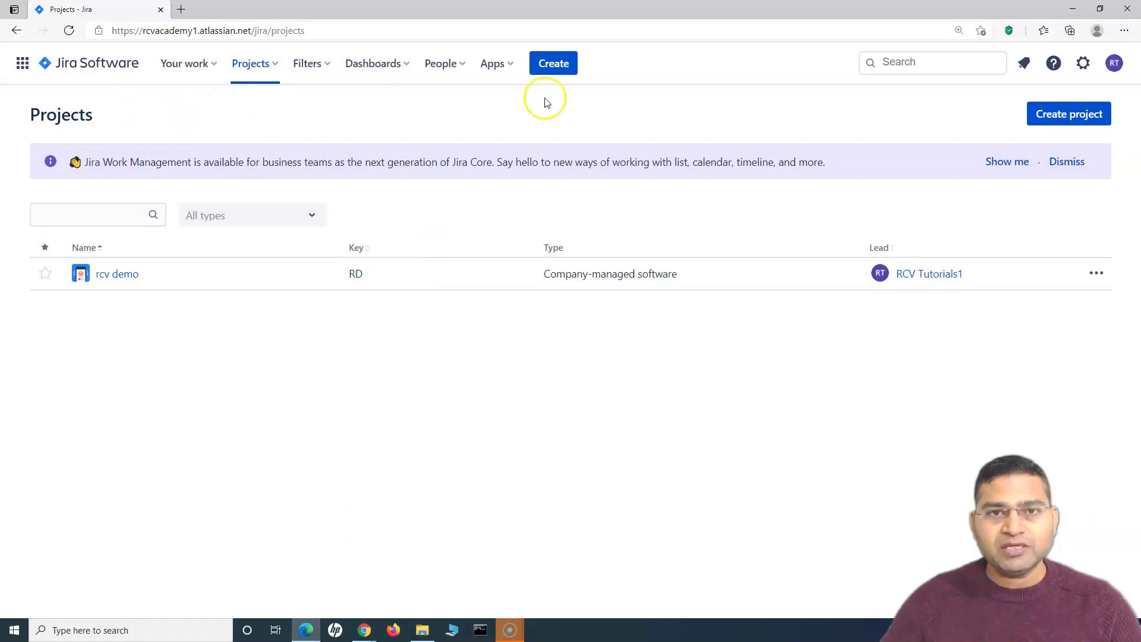
click(277, 64)
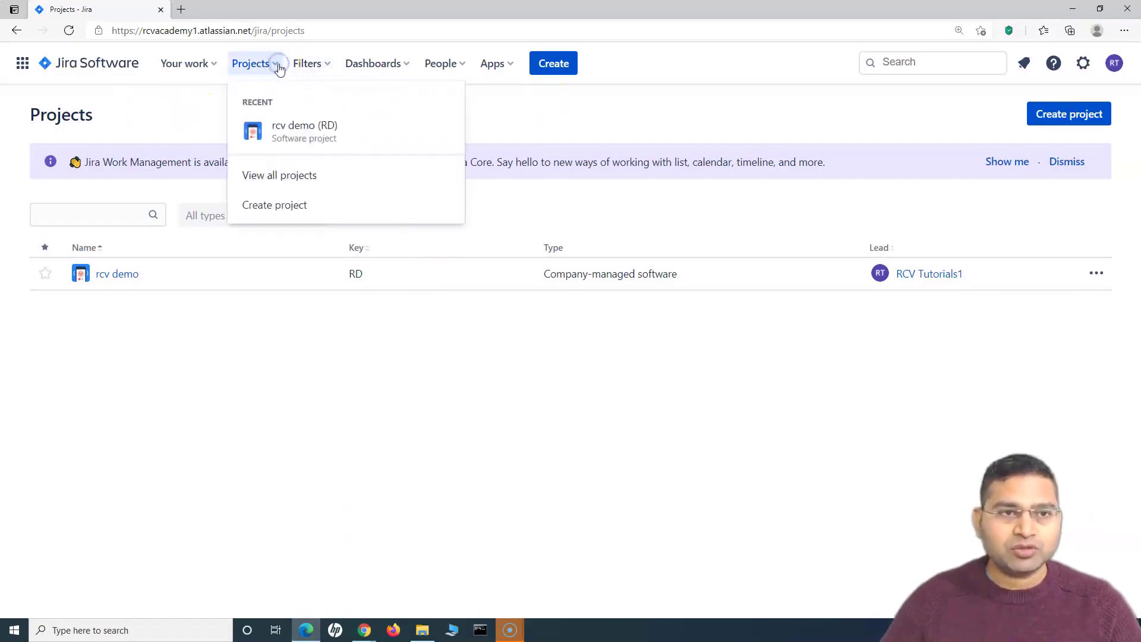
click(275, 205)
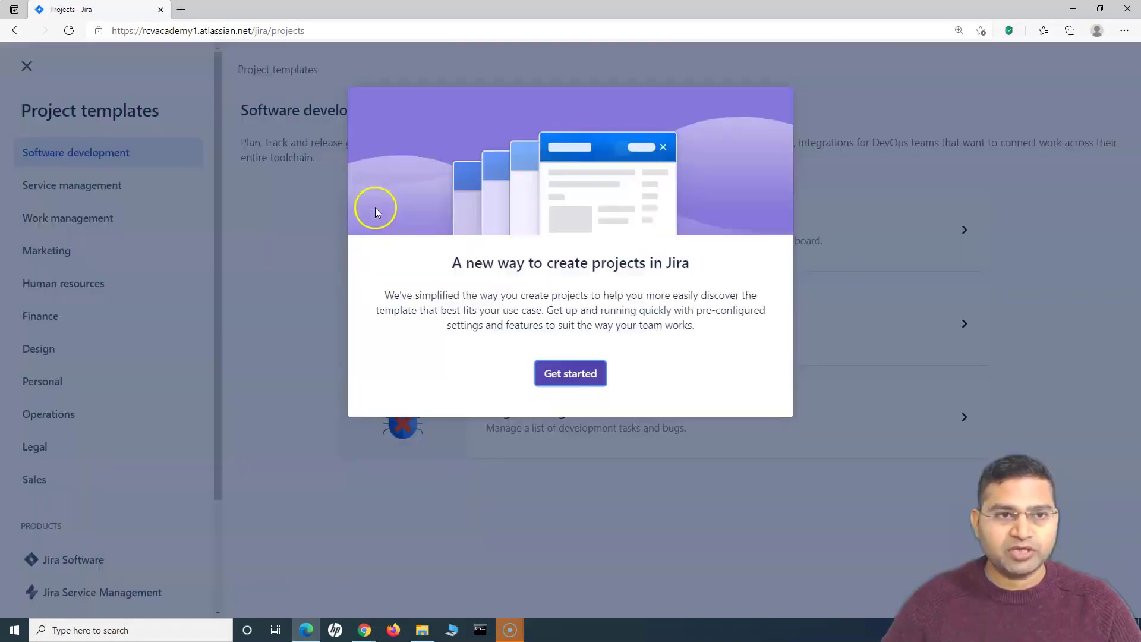
click(719, 436)
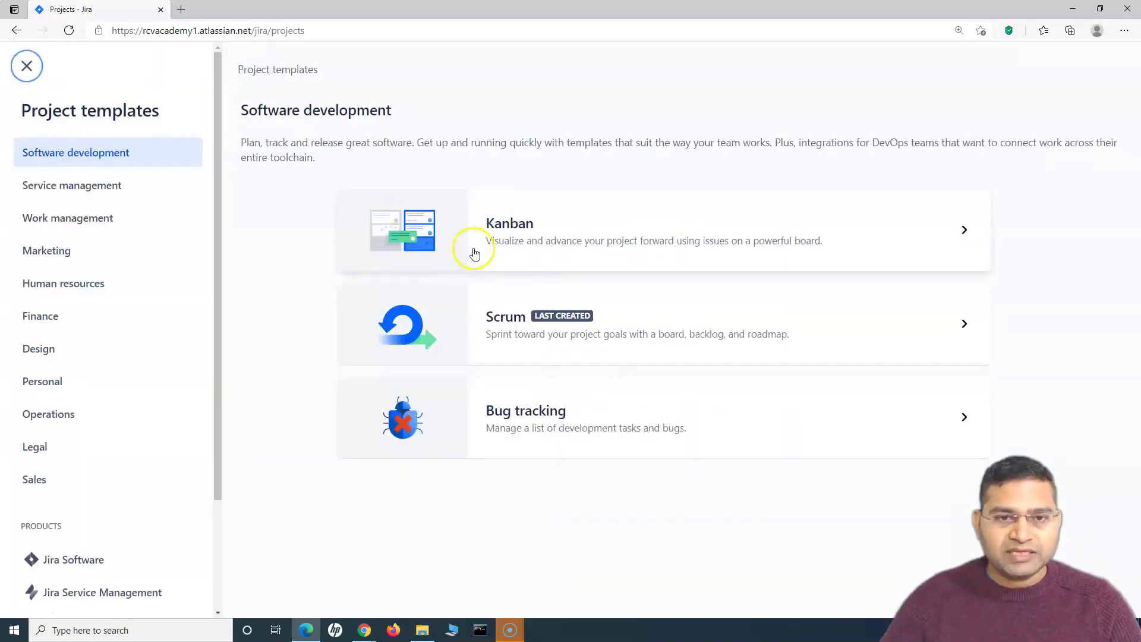
click(532, 337)
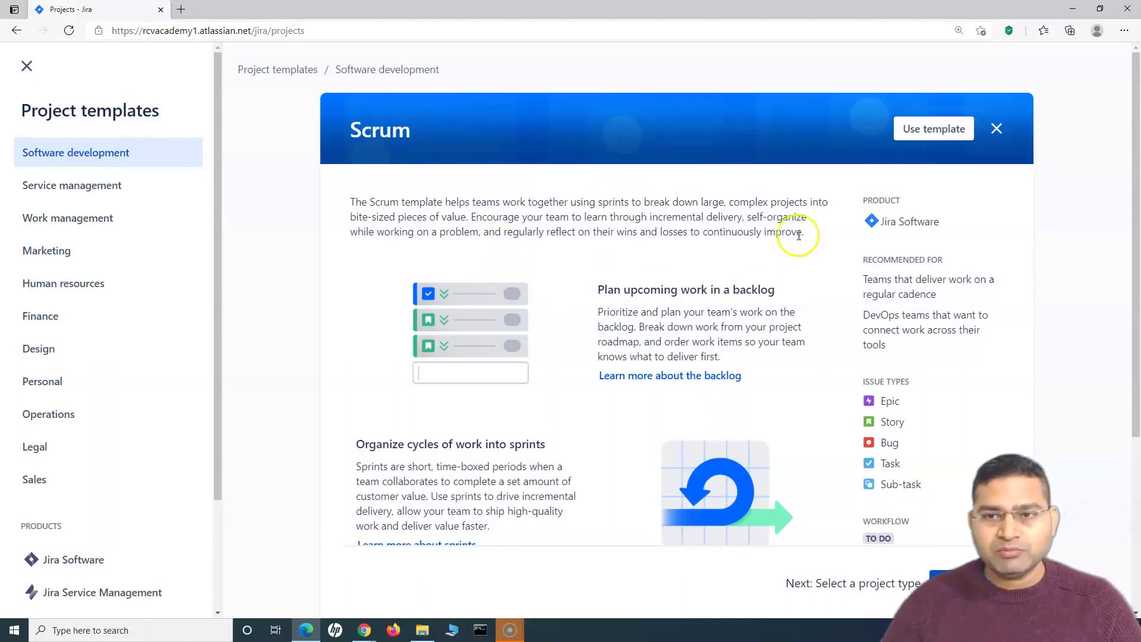
click(932, 129)
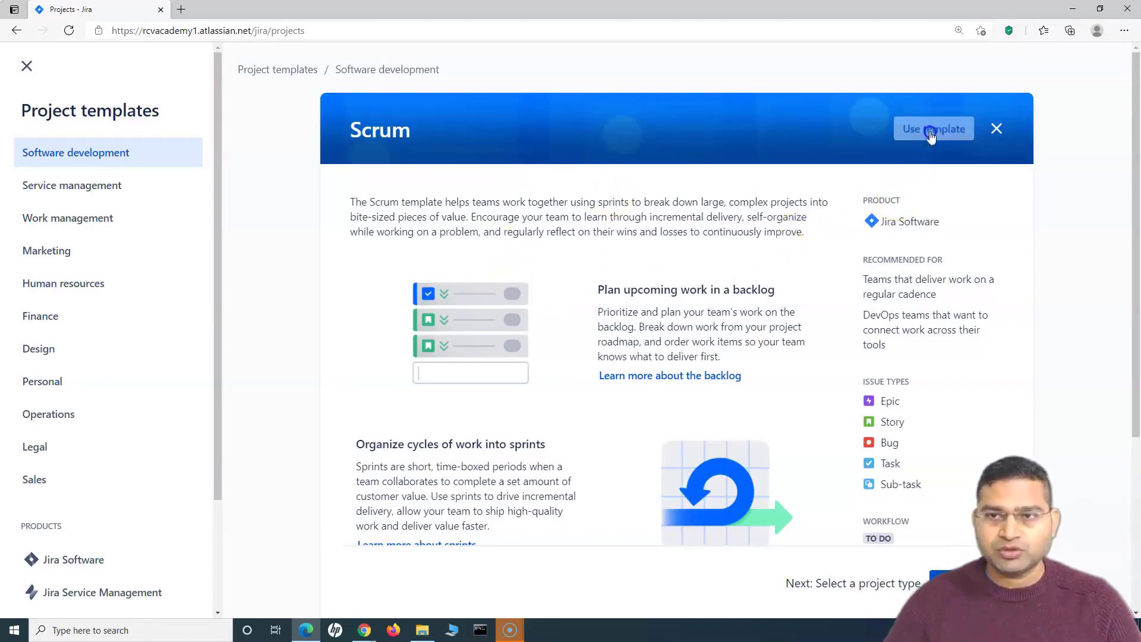
Compare the descriptions, configuration options and features of the team-managed and company-managed project types.
scroll(443, 349, down, 3)
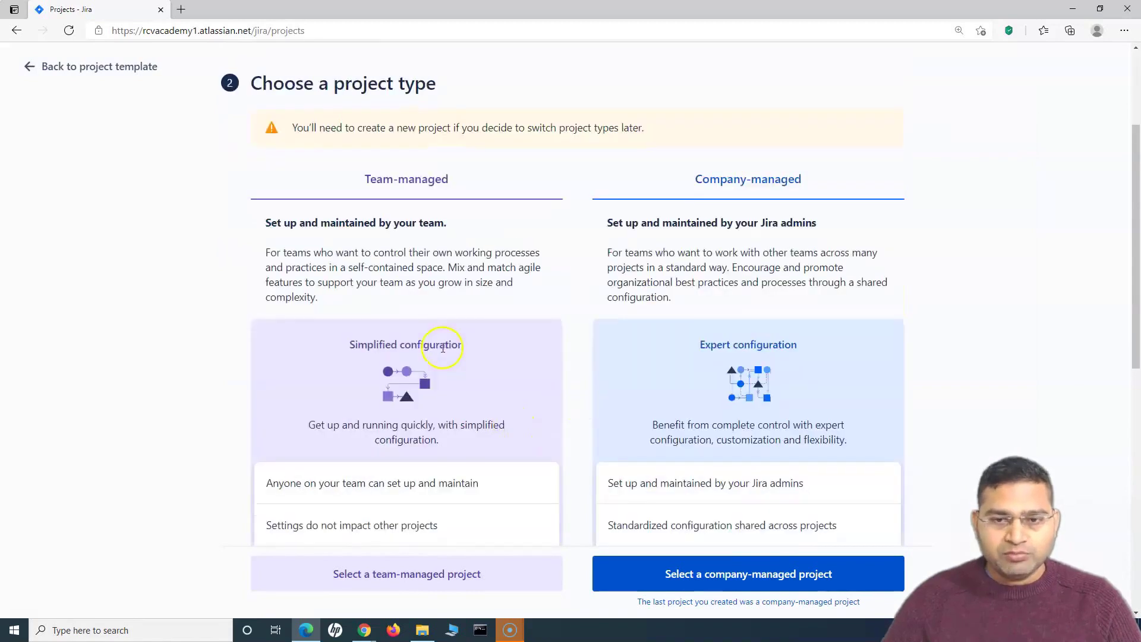
scroll(626, 371, down, 2)
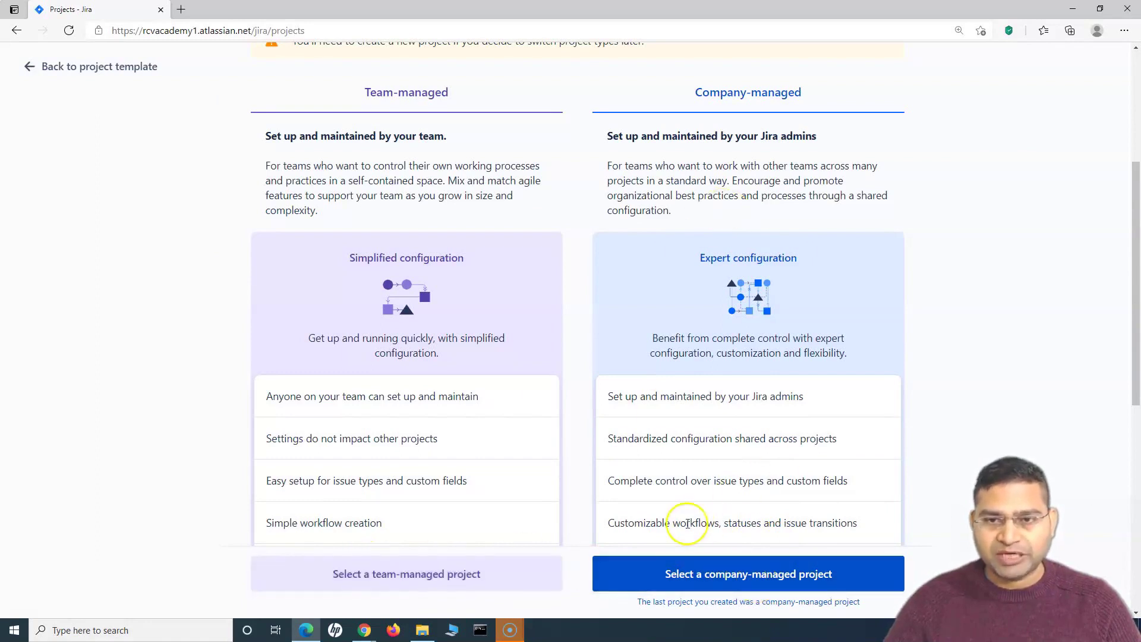
scroll(678, 452, up, 2)
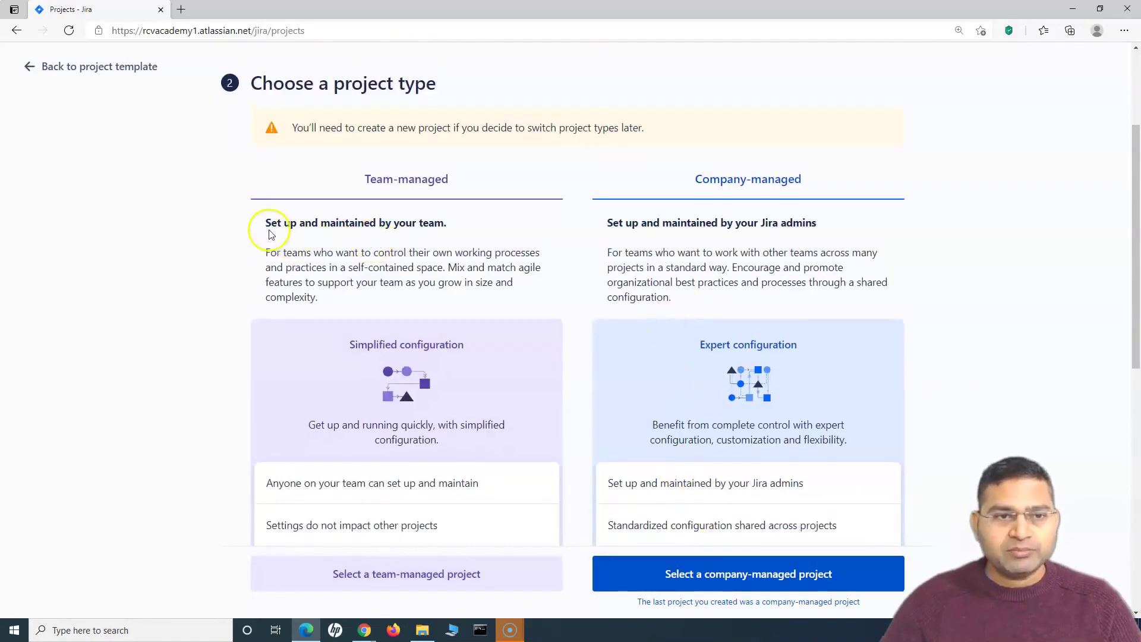
drag(262, 224, 451, 223)
click(327, 238)
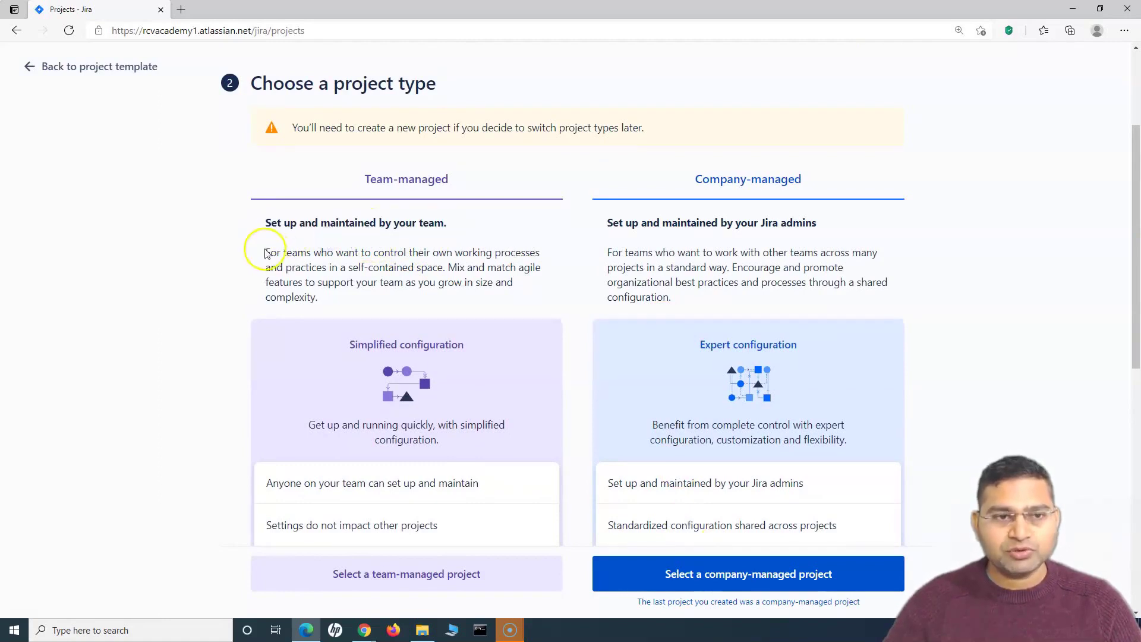
drag(265, 250, 329, 300)
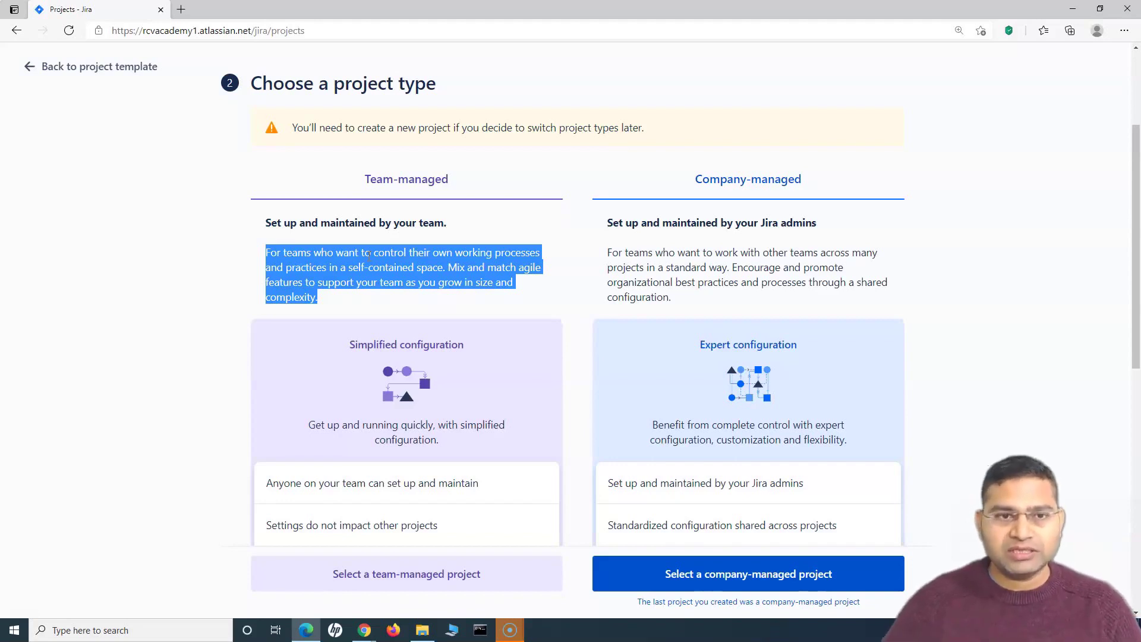
click(293, 222)
scroll(375, 527, down, 7)
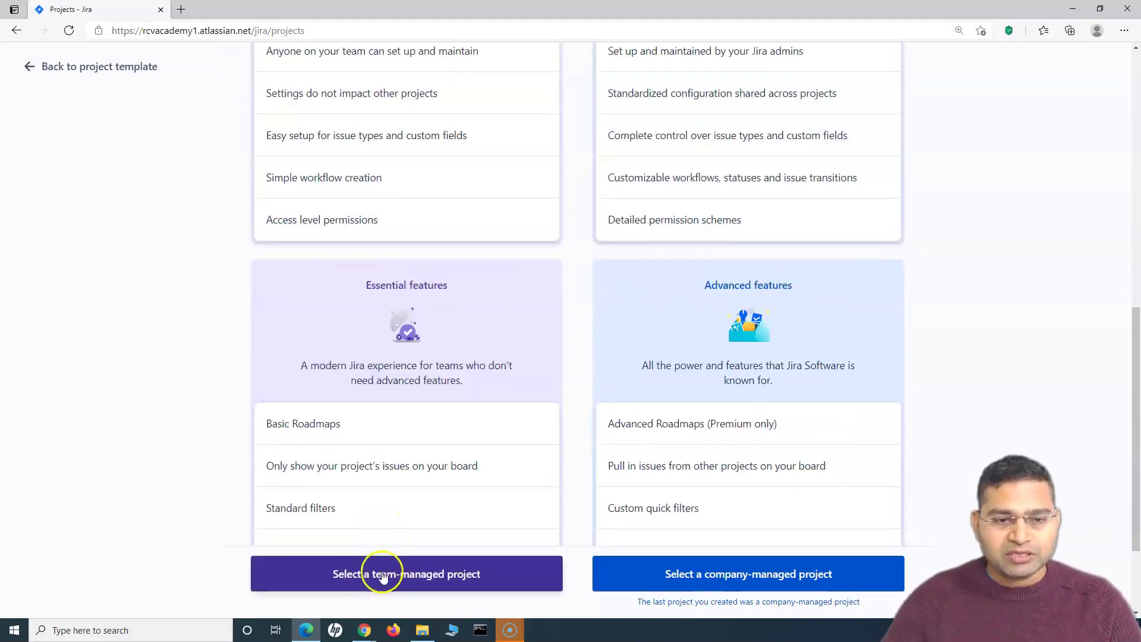
scroll(401, 410, up, 5)
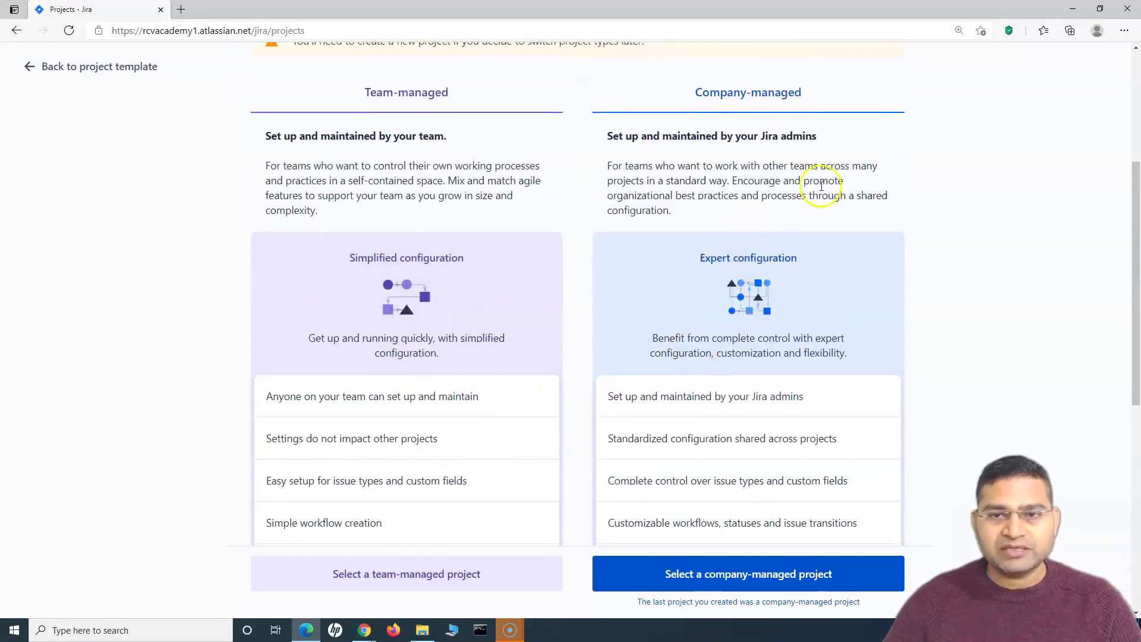
drag(635, 156, 657, 184)
click(687, 202)
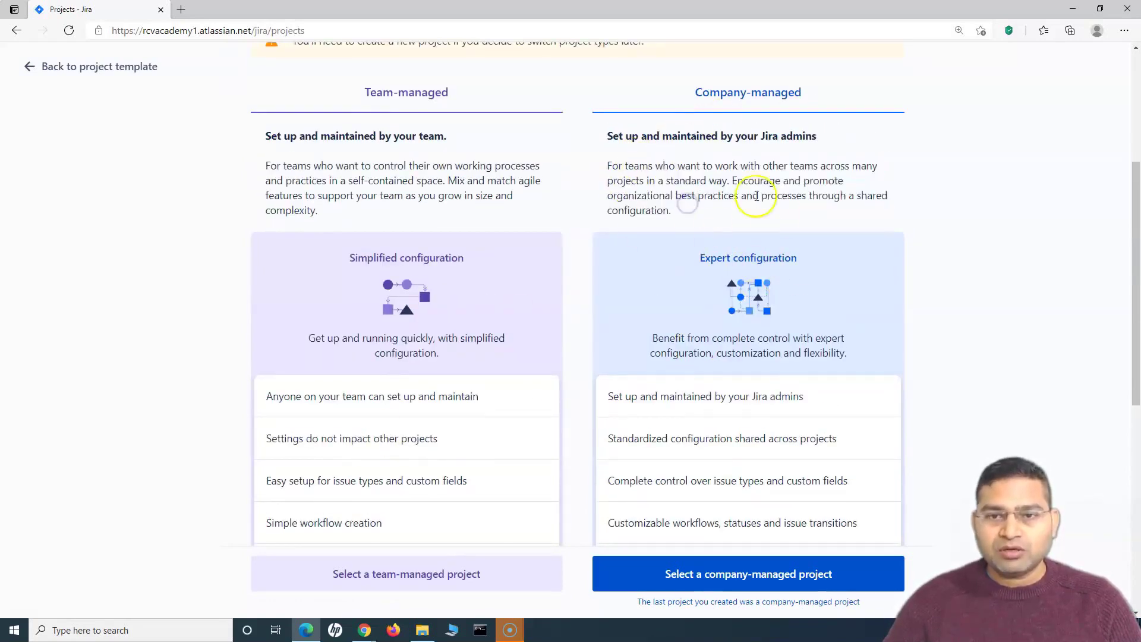
scroll(658, 298, up, 4)
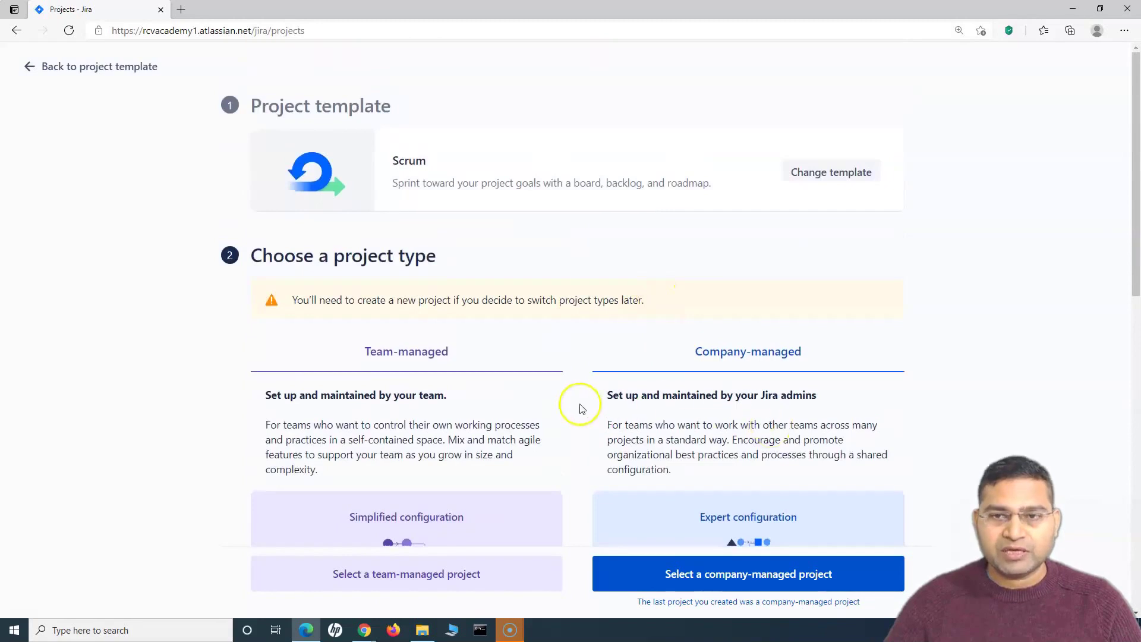
scroll(581, 407, down, 10)
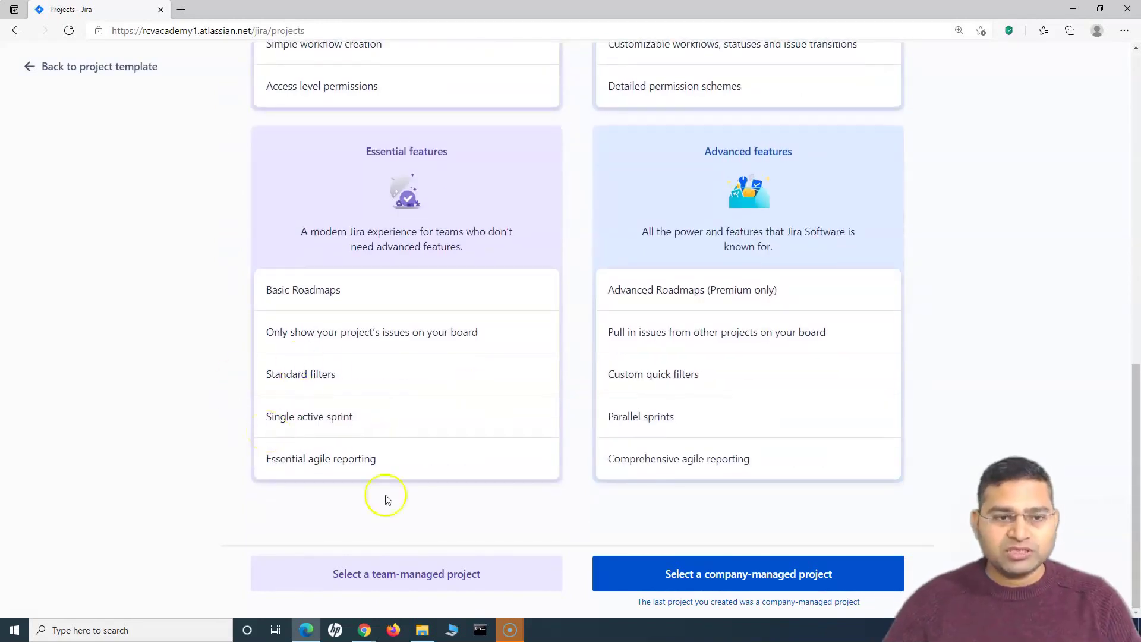
Create a team-managed project named "Project A - RCV Academy".
click(395, 574)
click(470, 143)
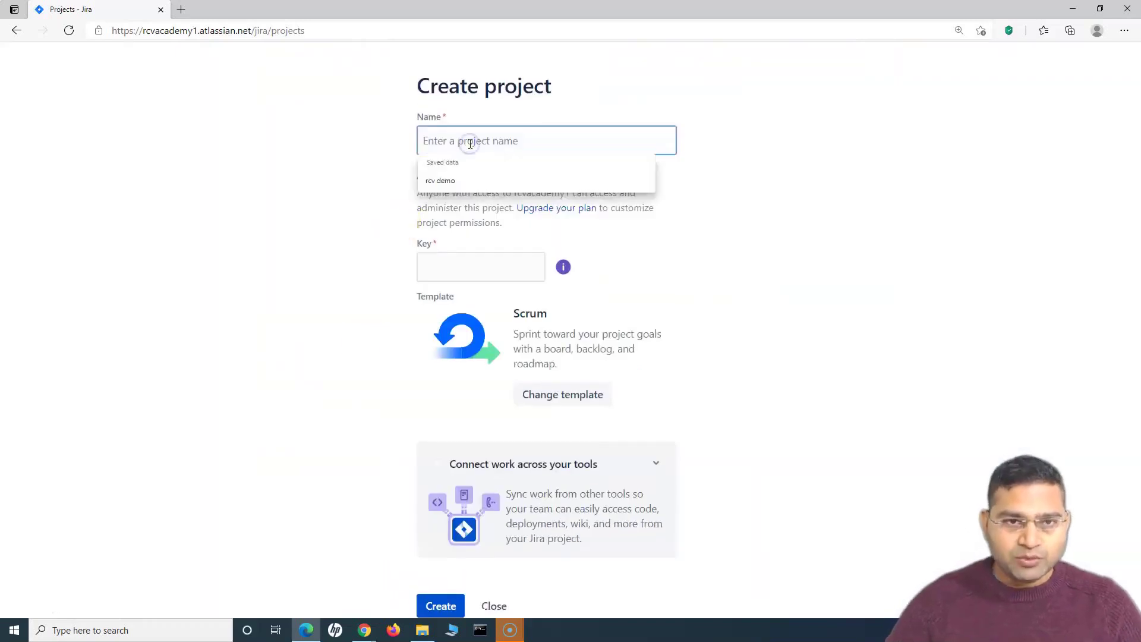
text(Prohe)
key(BackSpace)
text(ject A - RCV Academy)
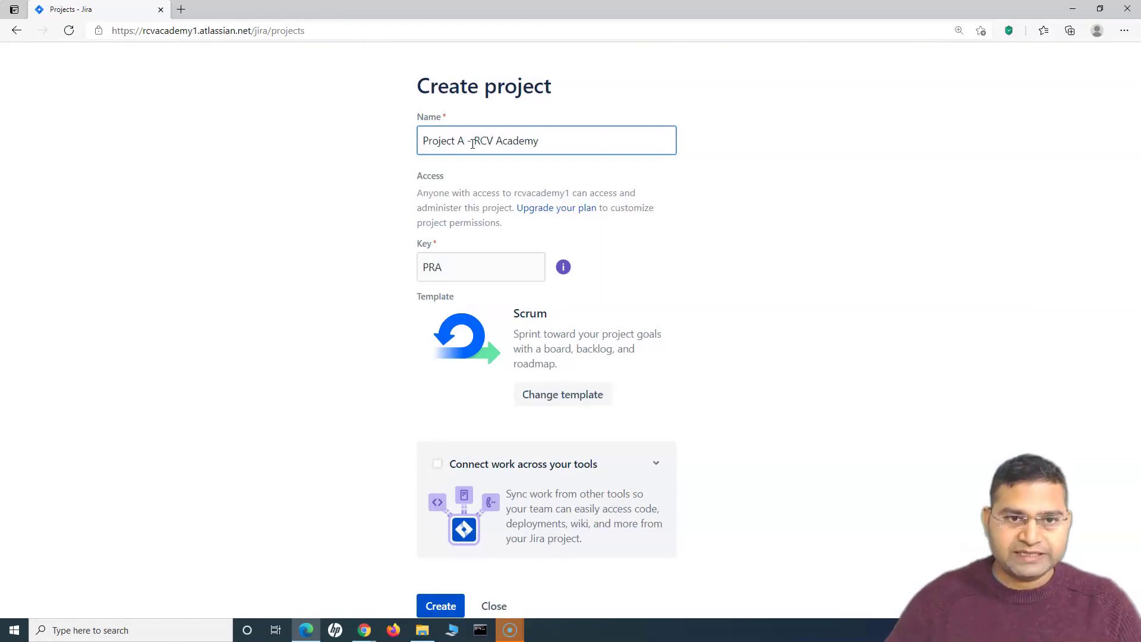
click(394, 141)
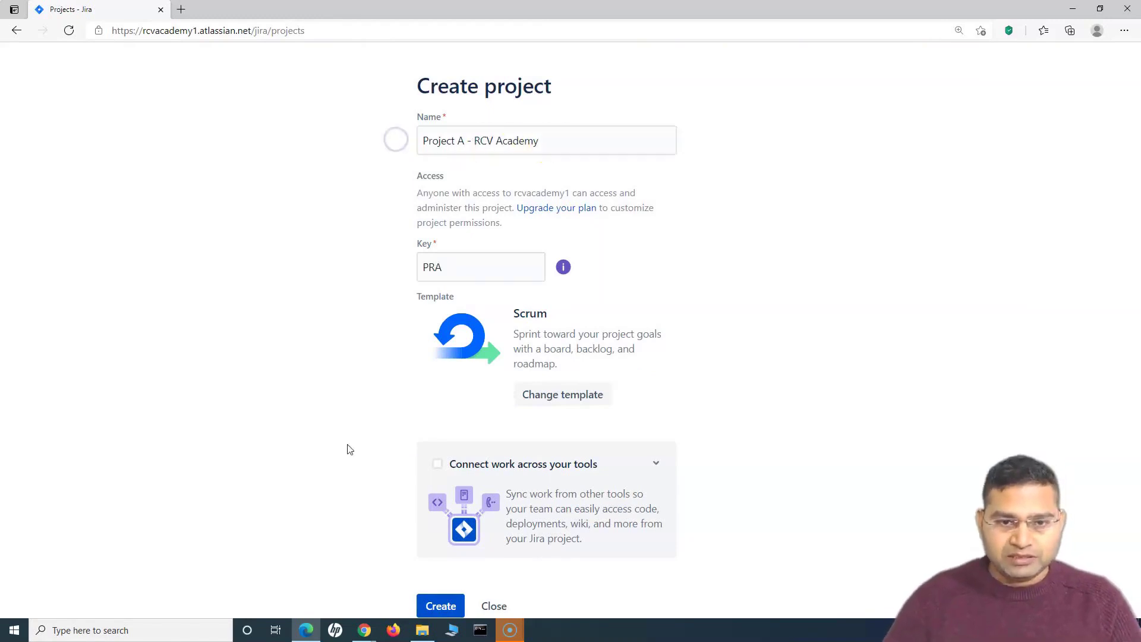
click(434, 604)
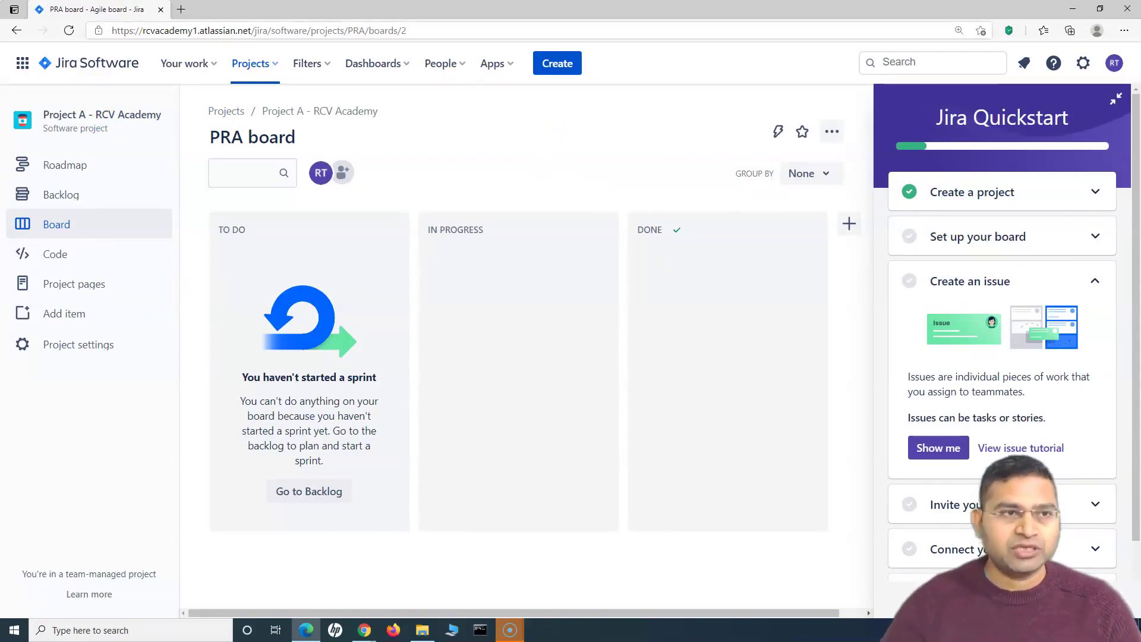
Switch to Confluence and open the overview of all spaces.
click(16, 67)
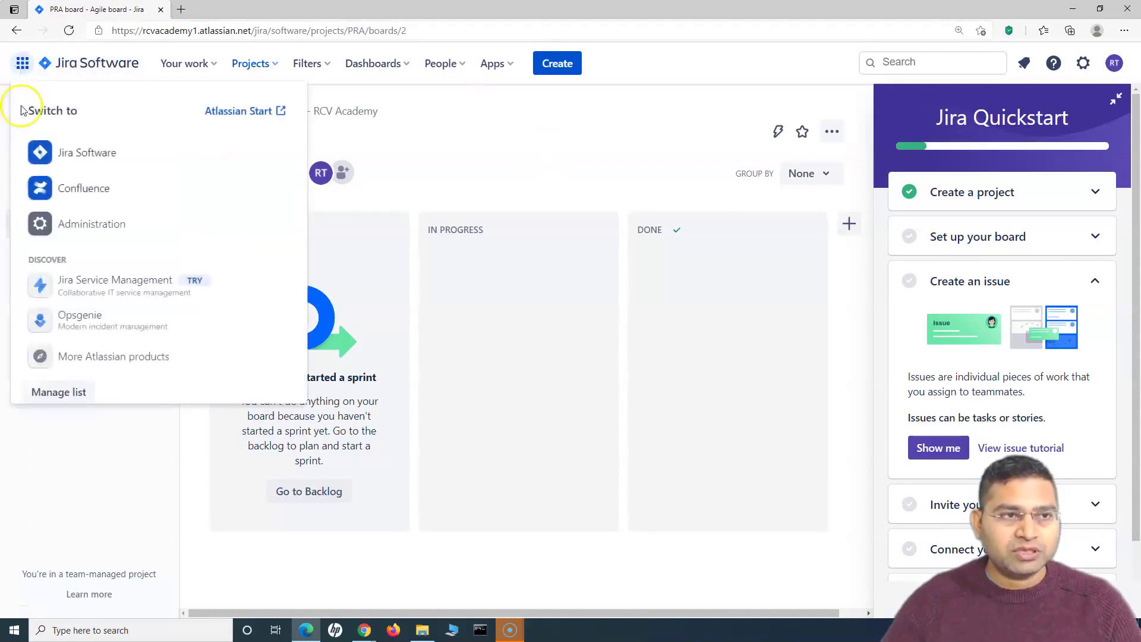
click(69, 192)
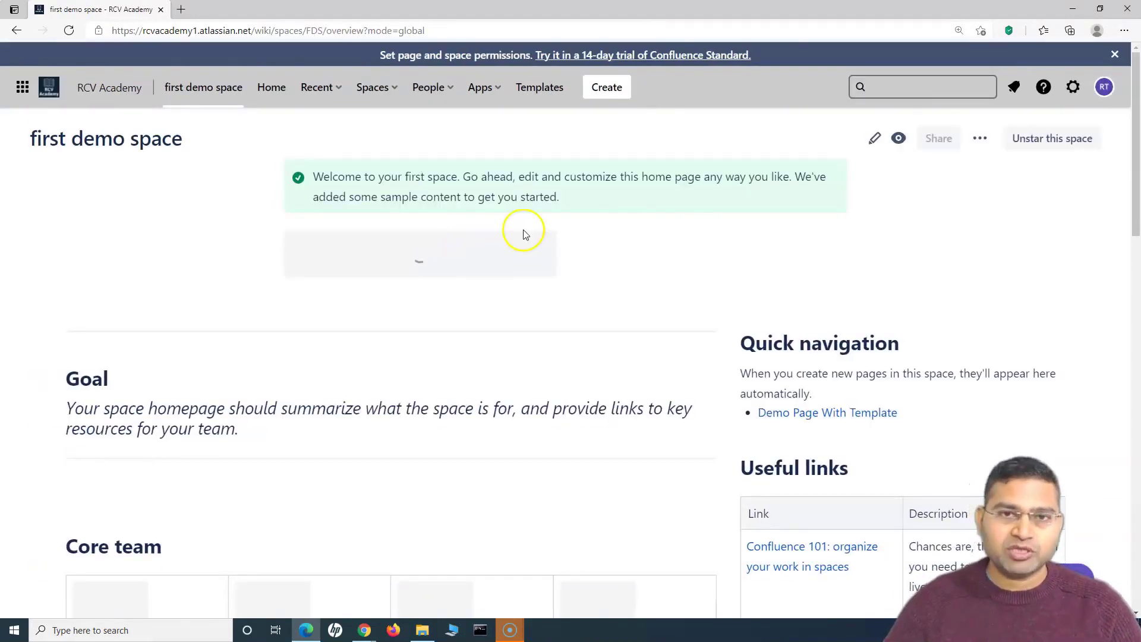
click(390, 89)
click(408, 311)
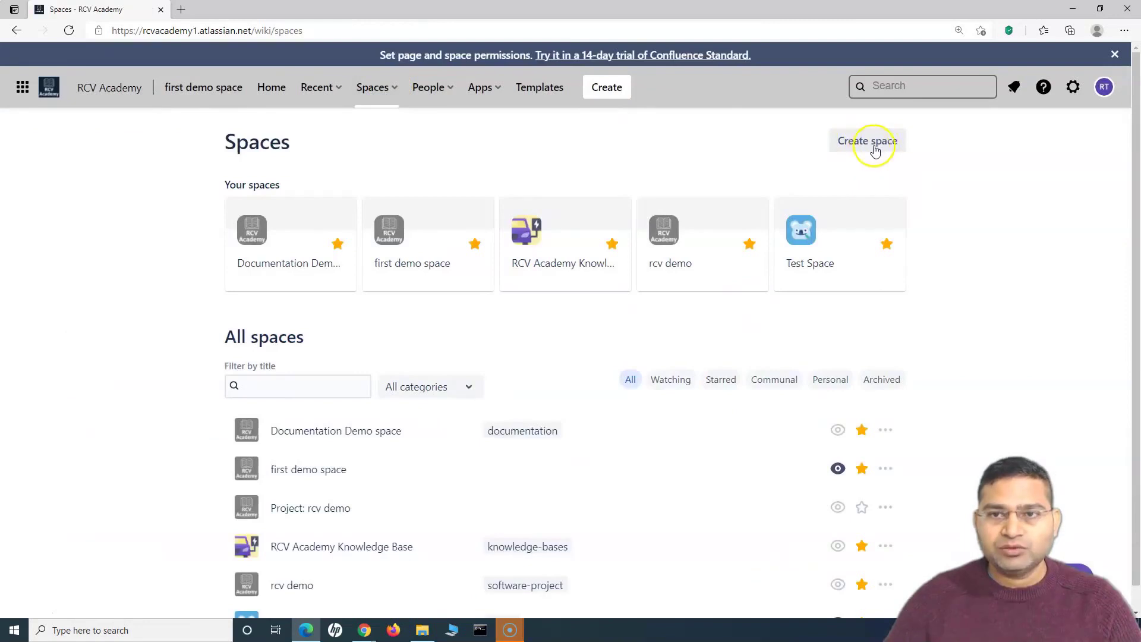
Create a team space named "Project A - RCV Academy" with the default team member and permissions.
click(869, 146)
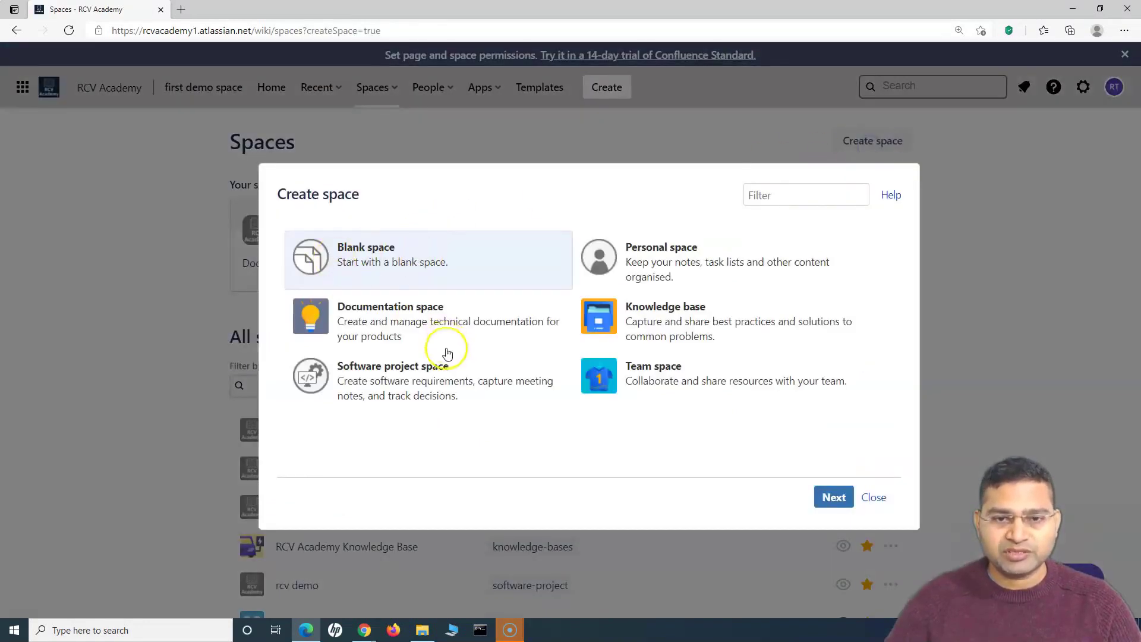
click(664, 365)
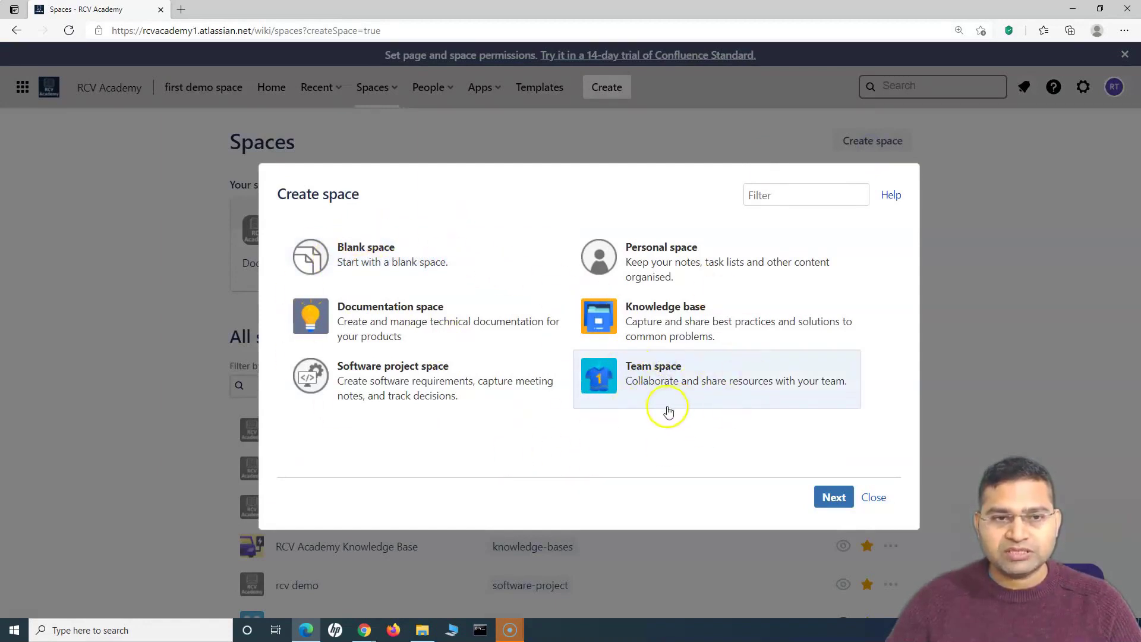
click(833, 498)
click(517, 244)
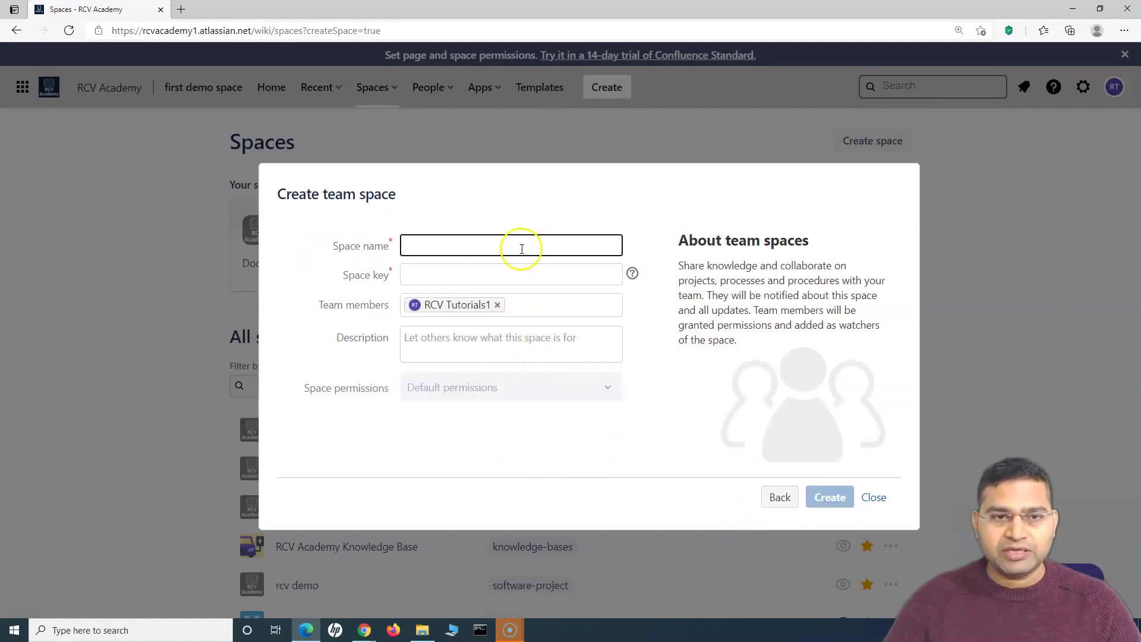
text(Project A - RCV Academy)
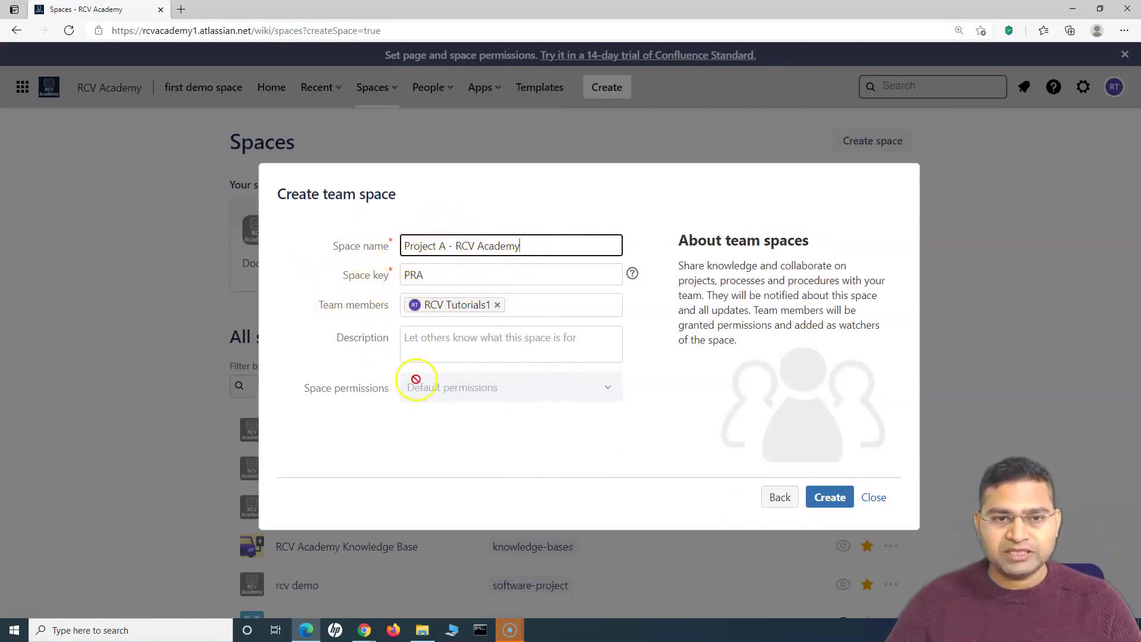
click(838, 499)
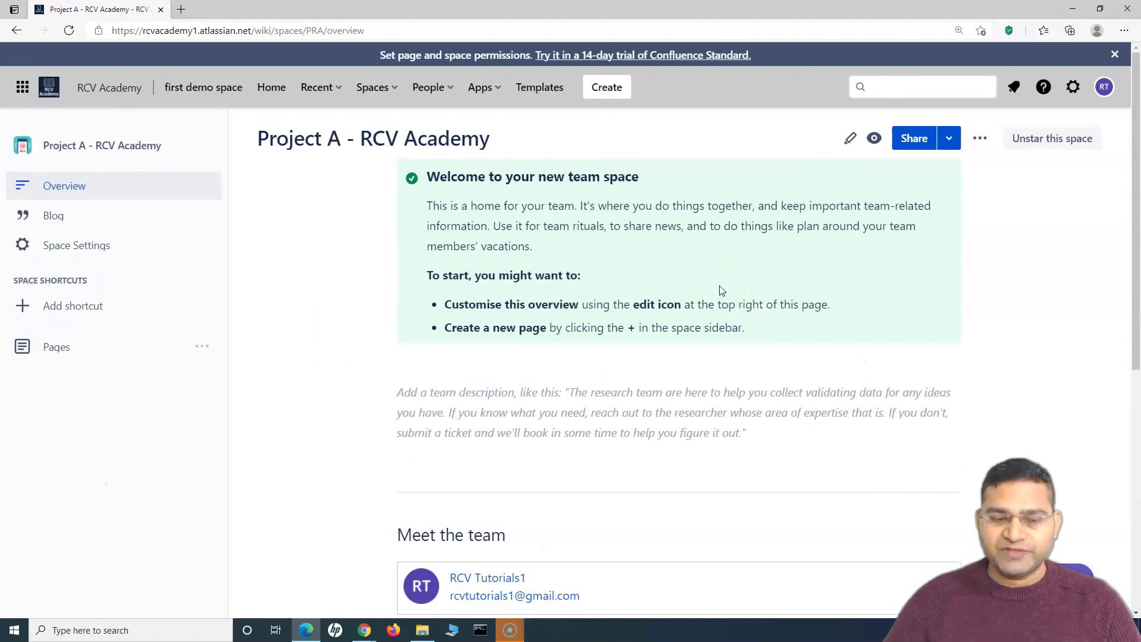
Review the presentation slide listing the Jira and Confluence integration steps, and return to the new space's overview.
click(370, 631)
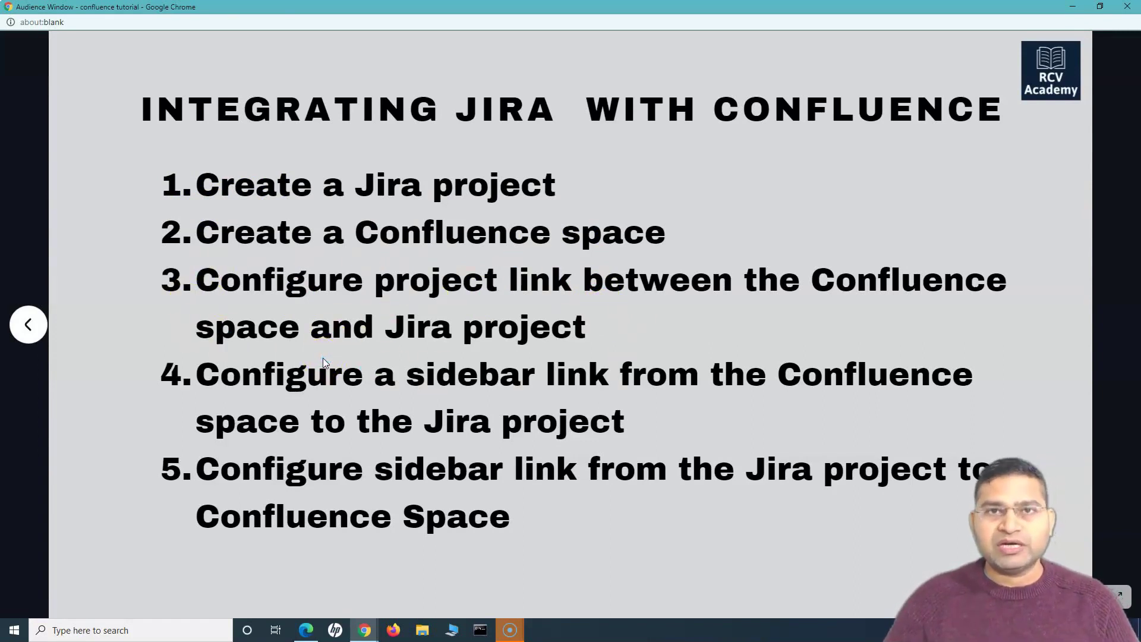
click(306, 629)
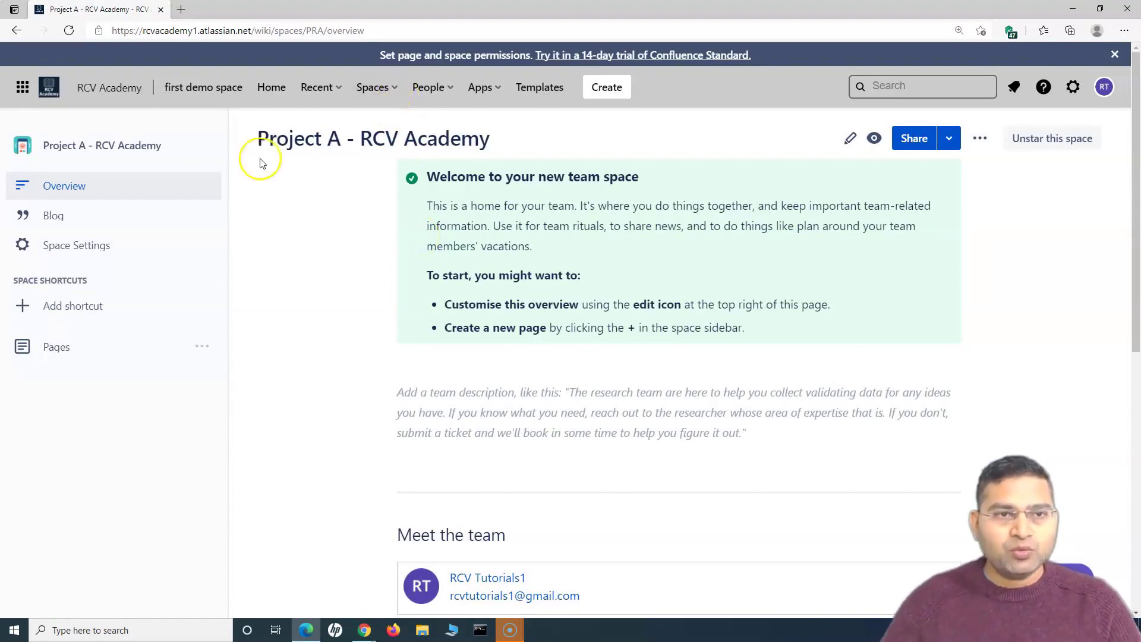
drag(257, 140, 502, 138)
click(361, 186)
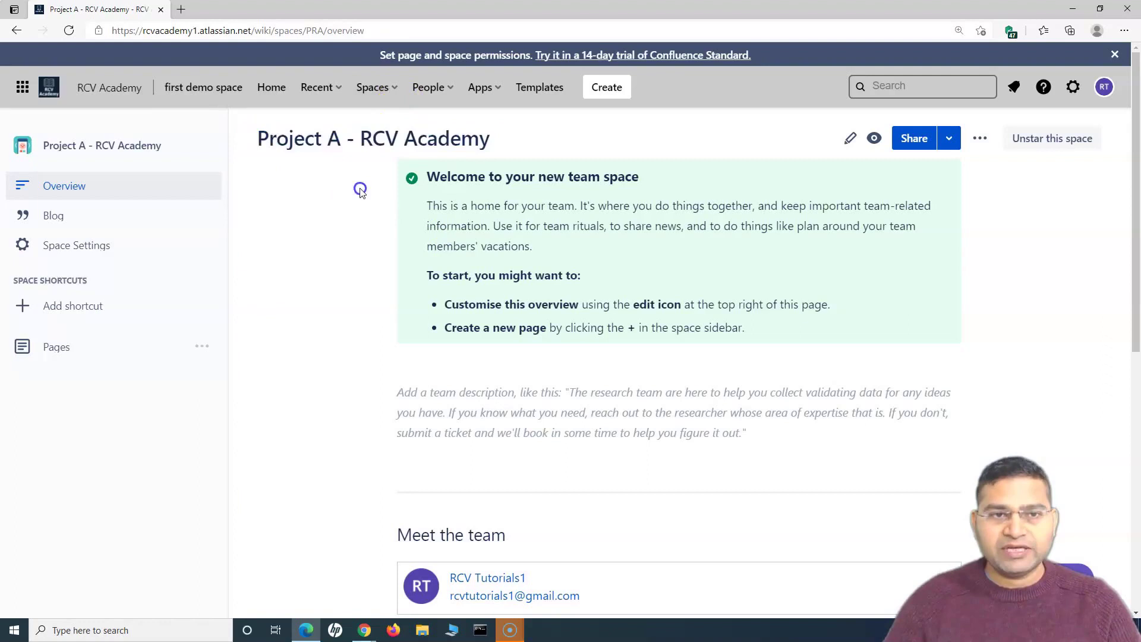
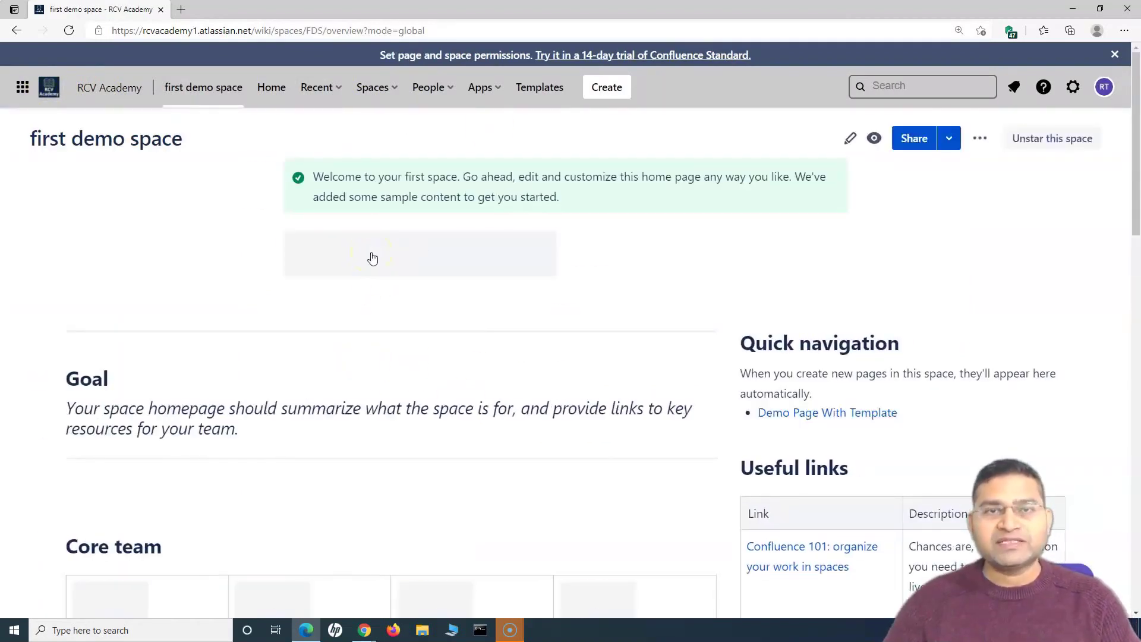
Open the "Project A - RCV Academy" space from the starred spaces.
click(394, 89)
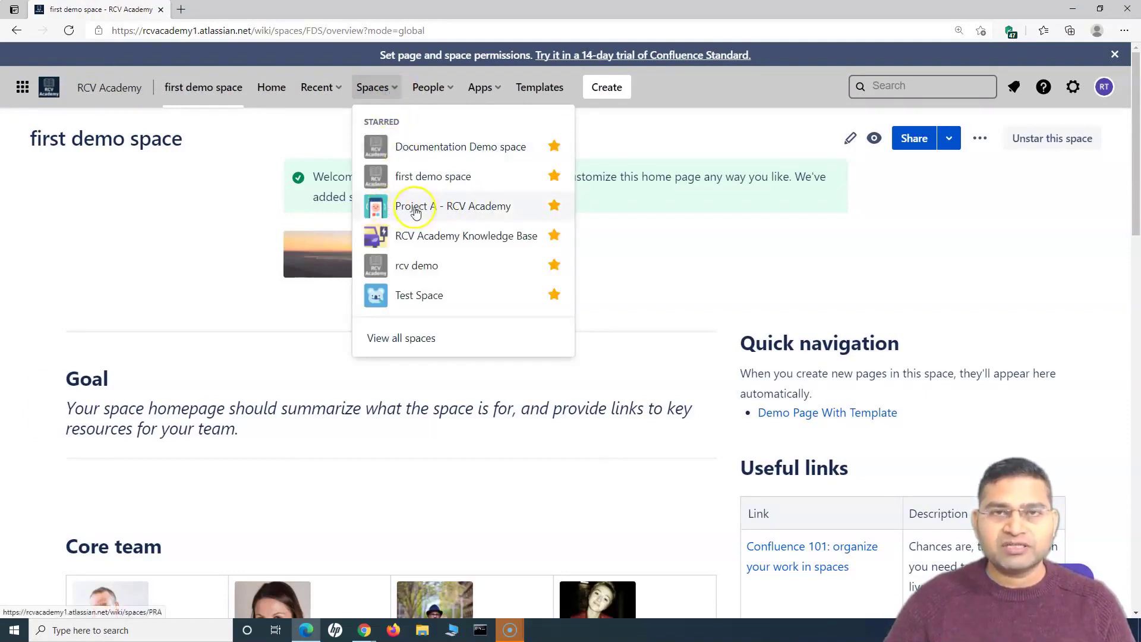
click(464, 211)
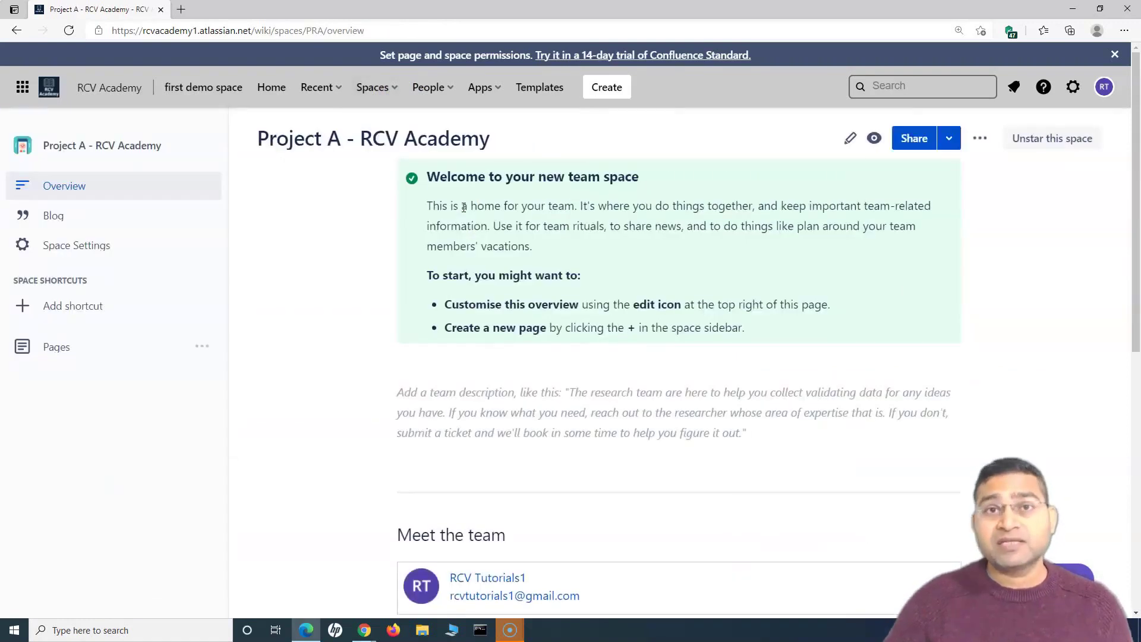
drag(257, 138, 506, 137)
click(327, 213)
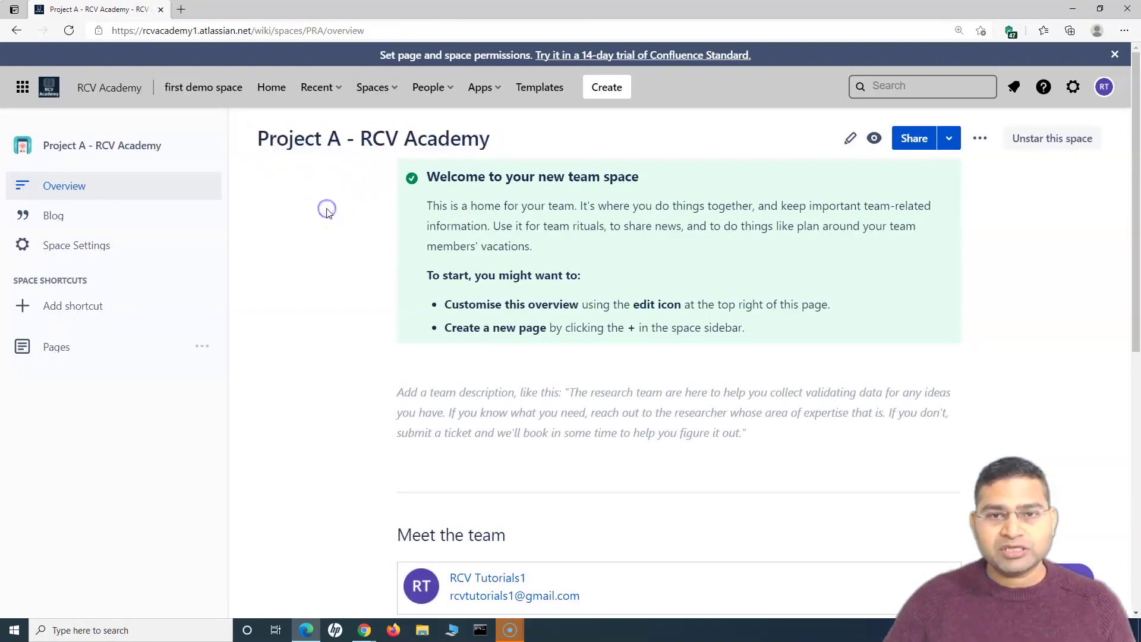
Add a System JIRA application link from the space to the Jira project "Project A - RCV Academy" in the space's integration settings.
click(91, 253)
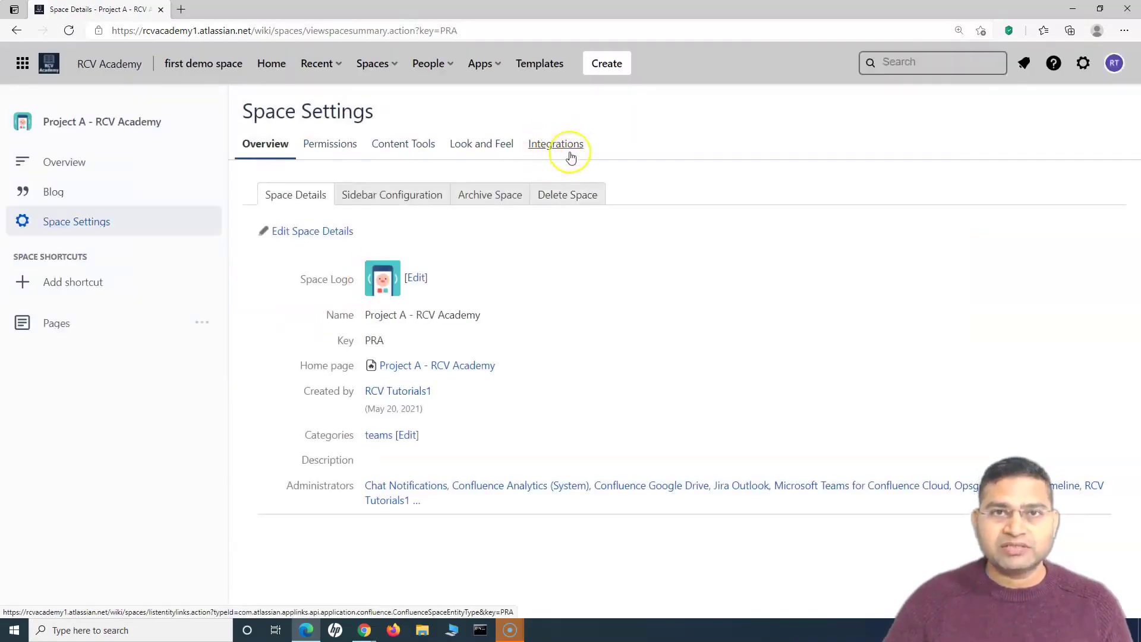
click(568, 151)
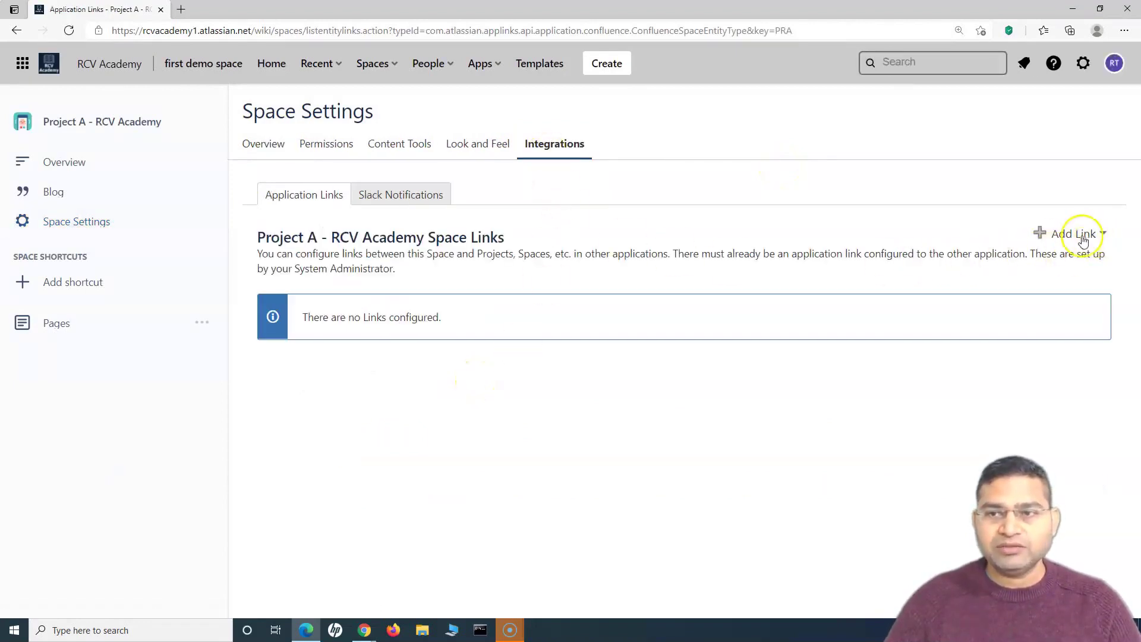
click(1093, 236)
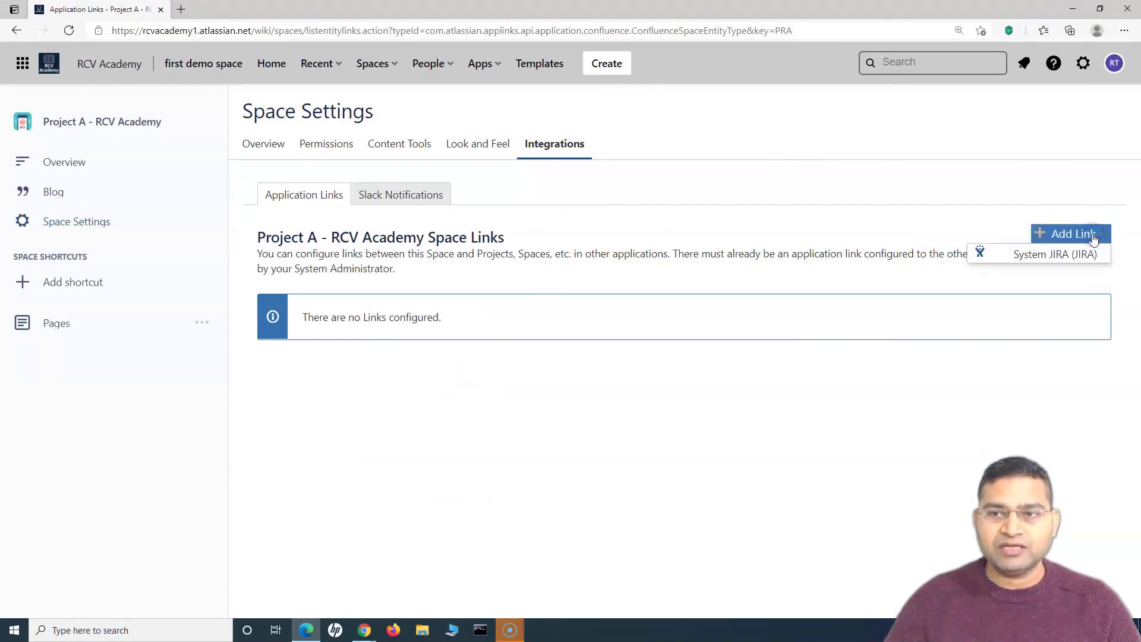
click(1041, 256)
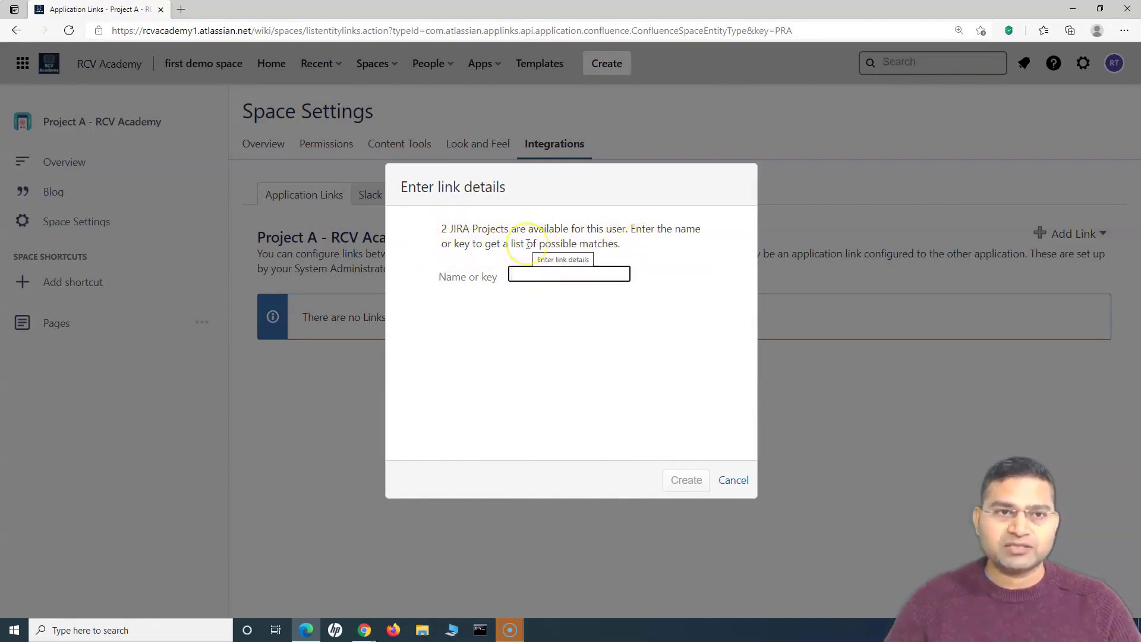
click(533, 274)
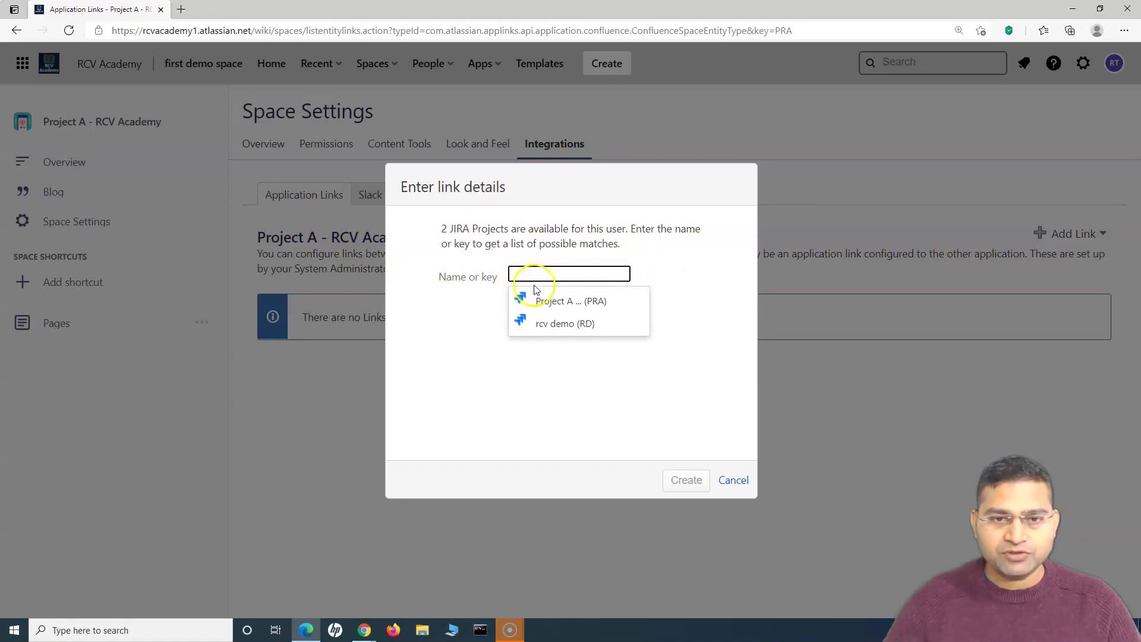
click(601, 304)
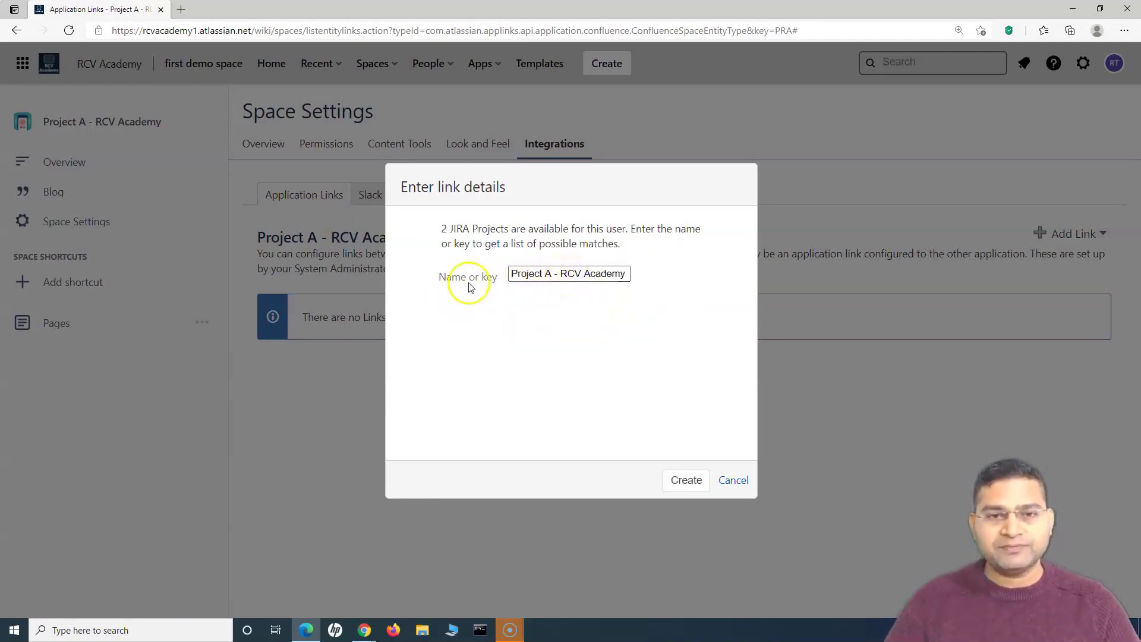
click(685, 481)
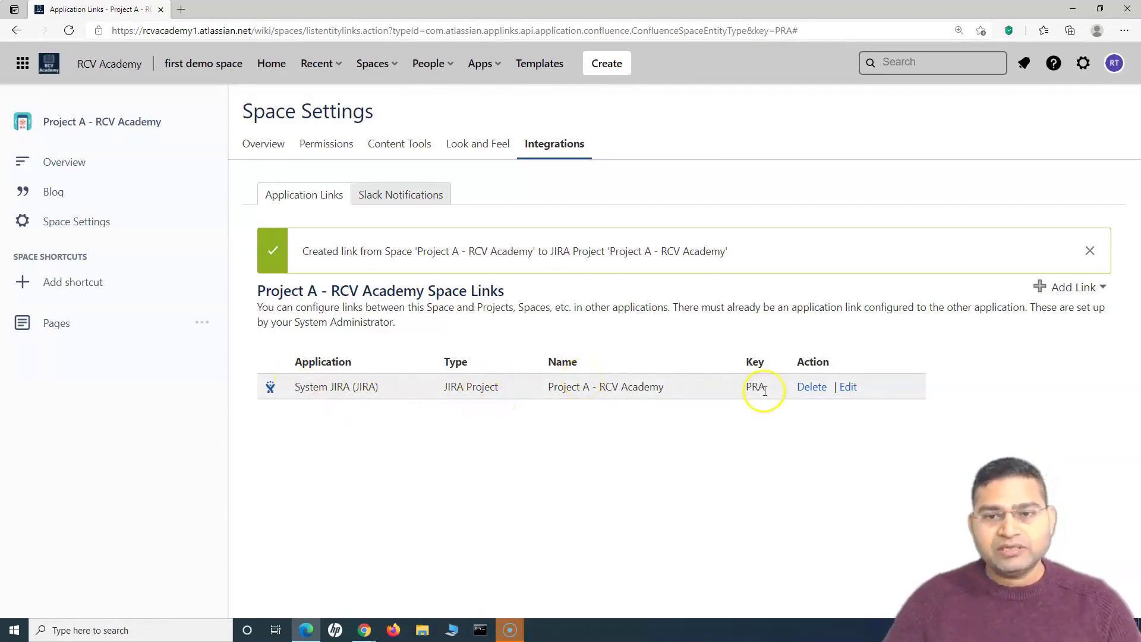
Inspect the new application link's edit details without changing them, and review the integration steps on the presentation slide.
click(848, 387)
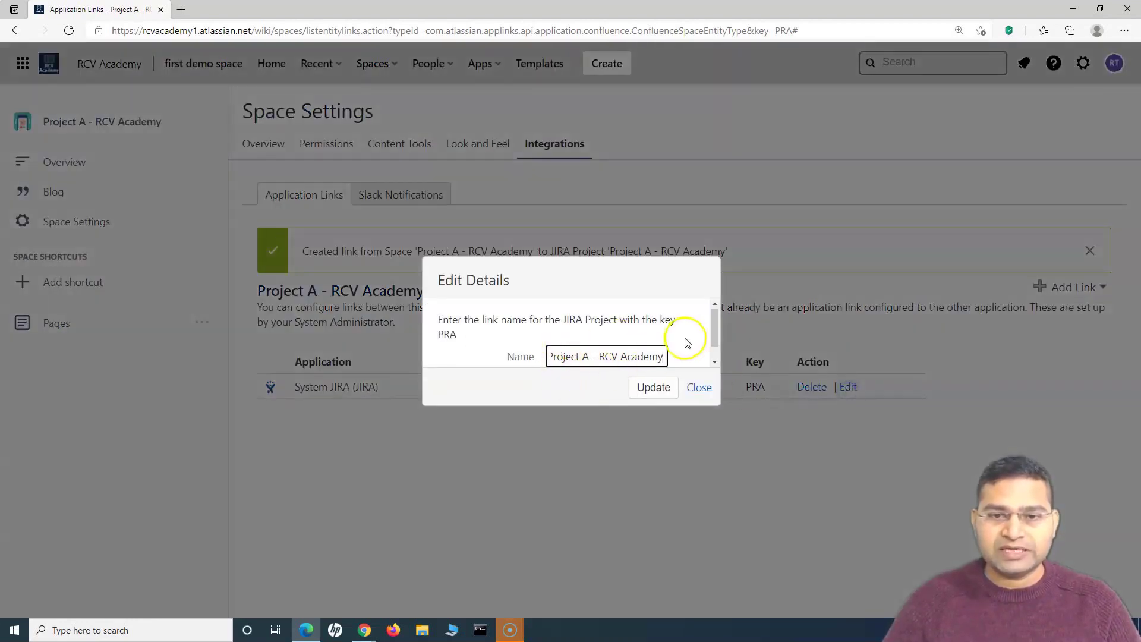
click(699, 388)
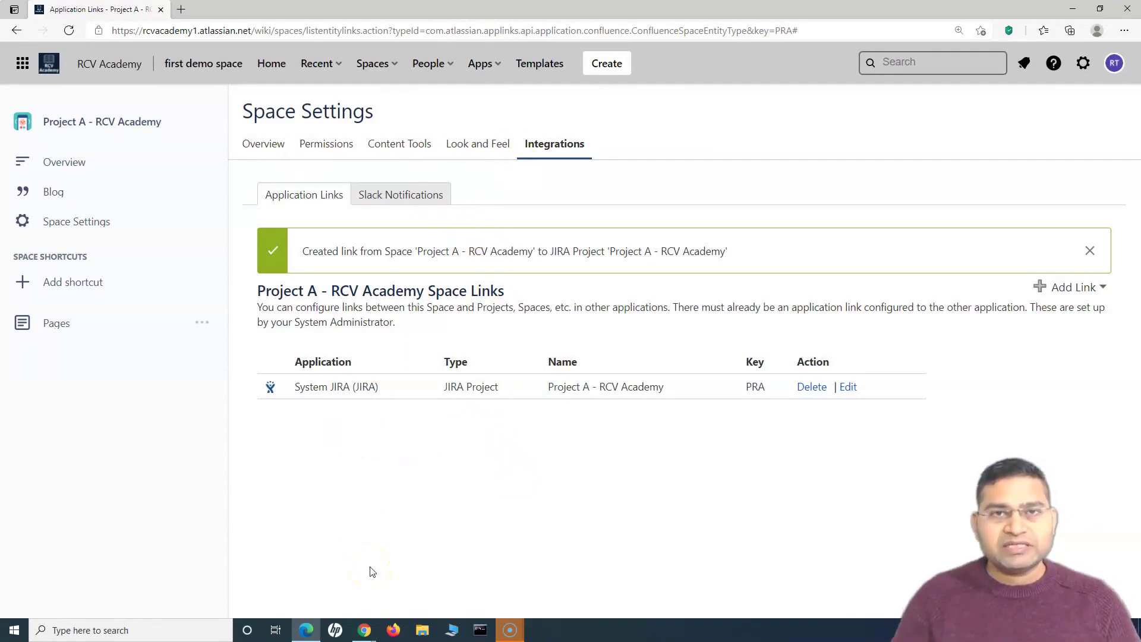
mouse_move(364, 630)
click(401, 578)
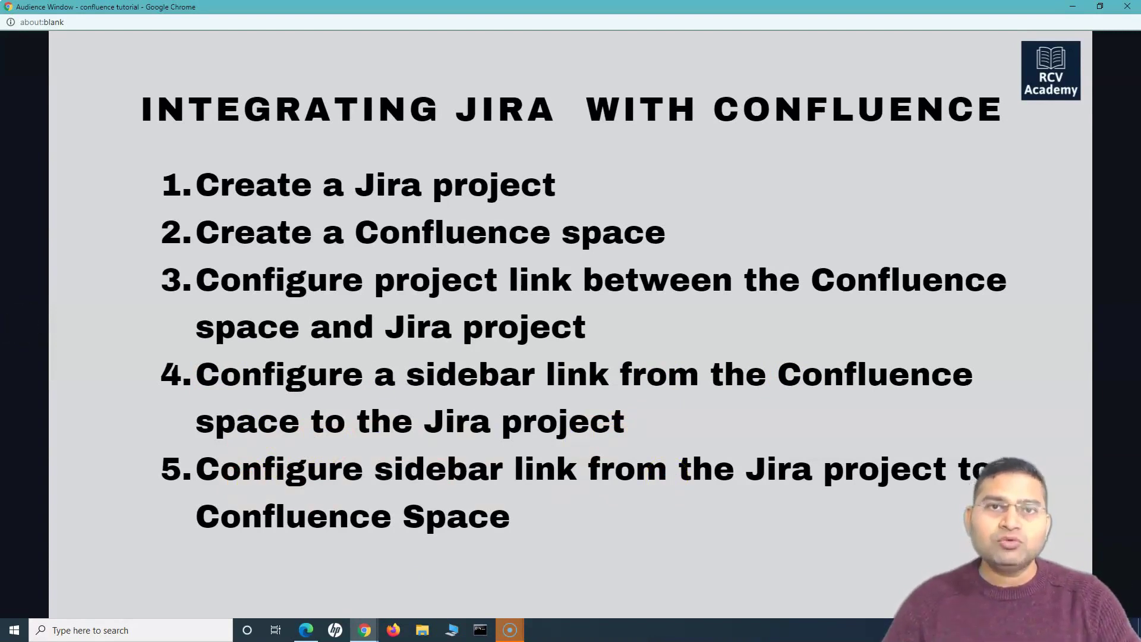
key(alt+Tab)
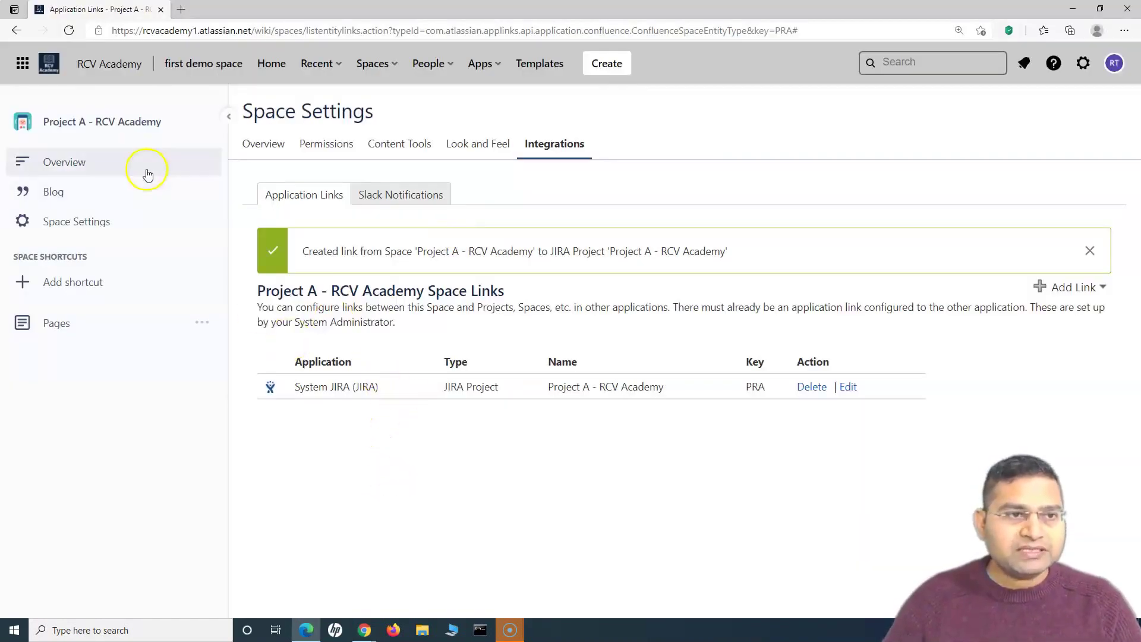
Open the "Project A - RCV Academy" space overview and copy the space's share link.
click(96, 163)
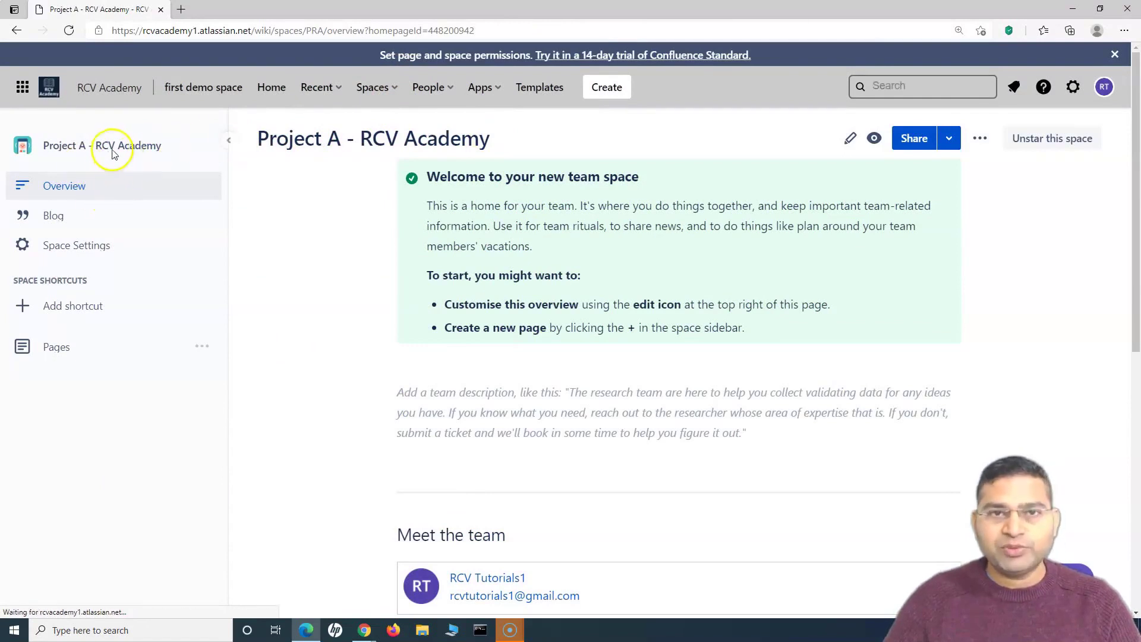
click(389, 95)
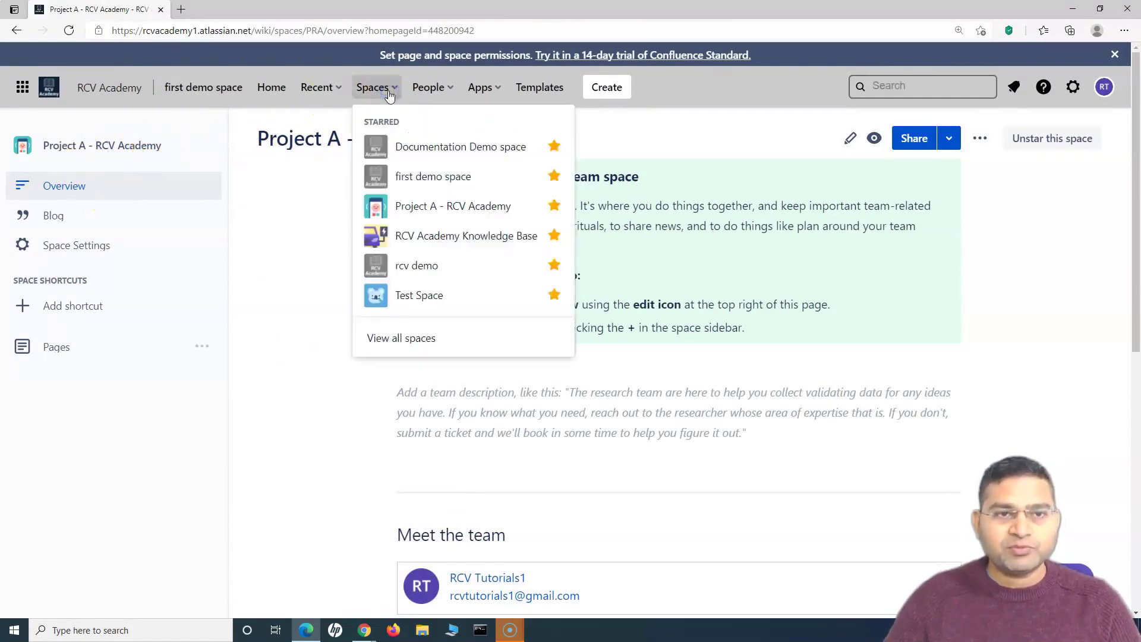
click(392, 207)
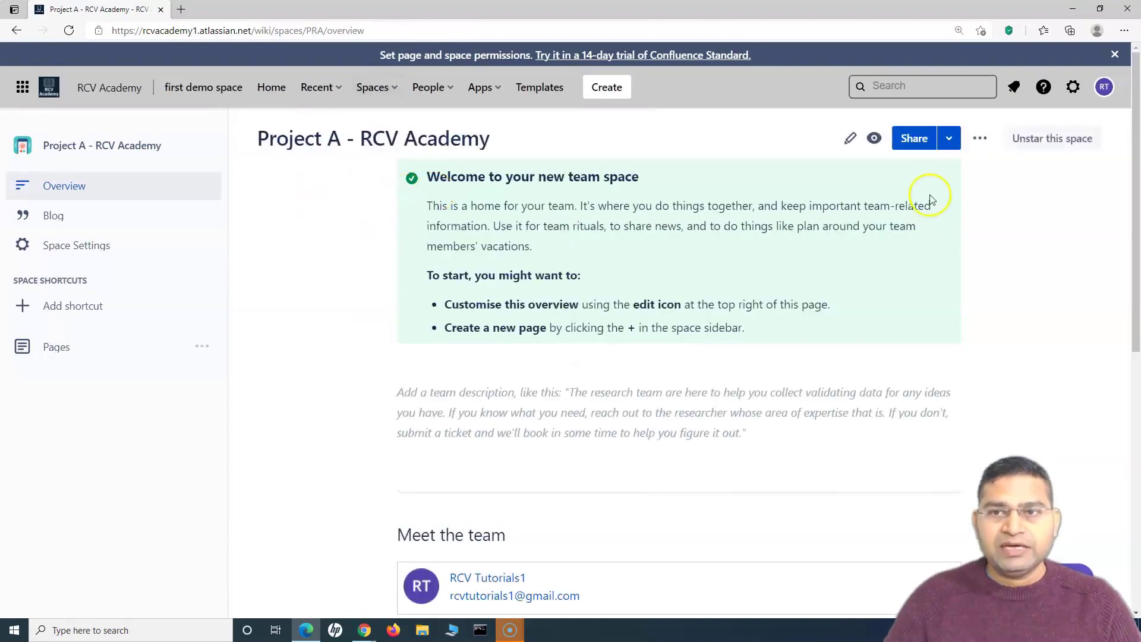
click(914, 140)
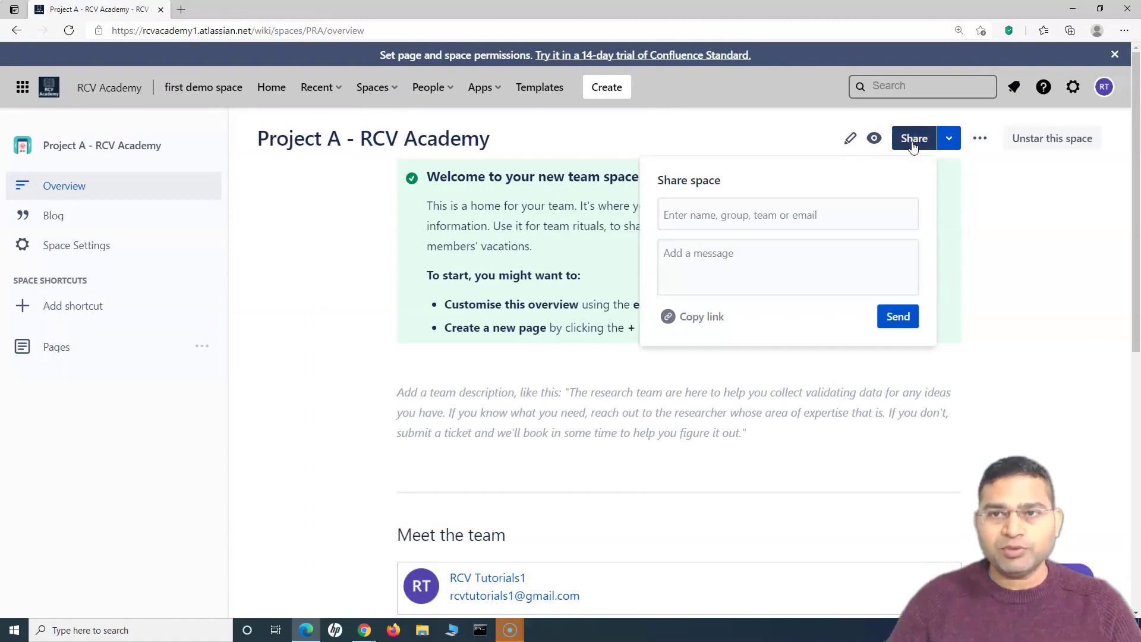
click(704, 323)
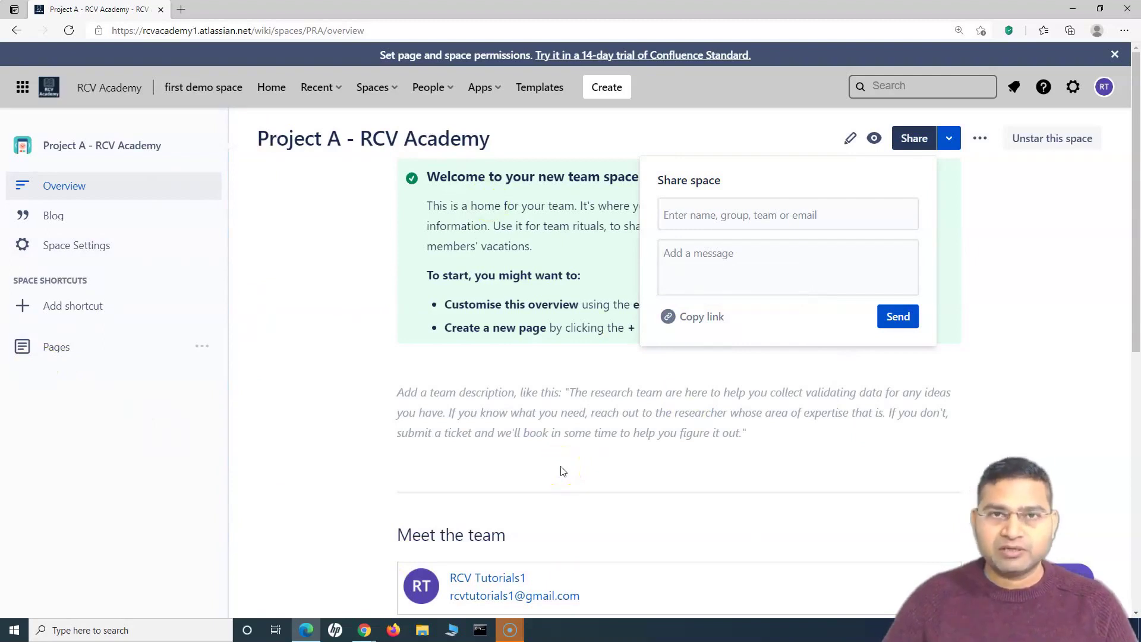
click(702, 319)
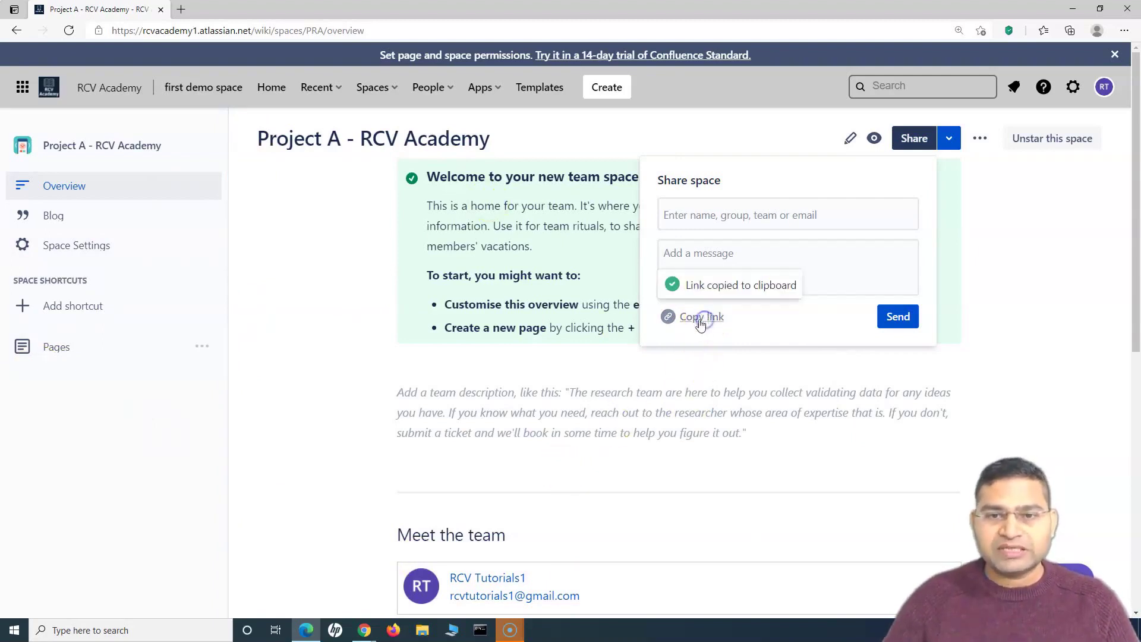
Switch to Jira Software and open the project "Project A - RCV Academy".
click(23, 87)
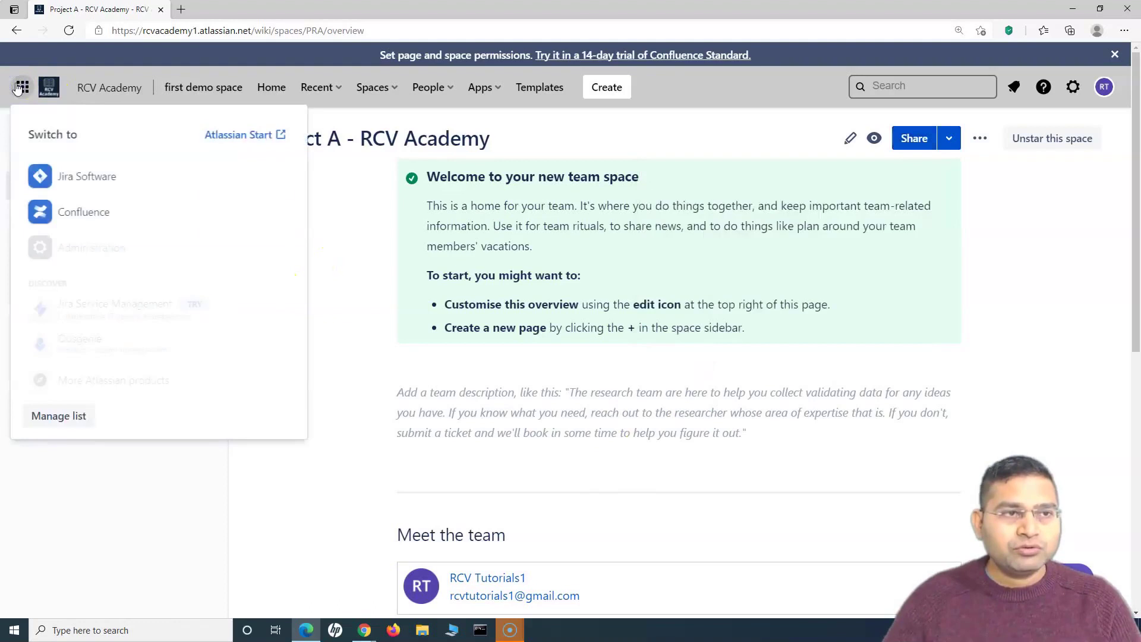
click(87, 178)
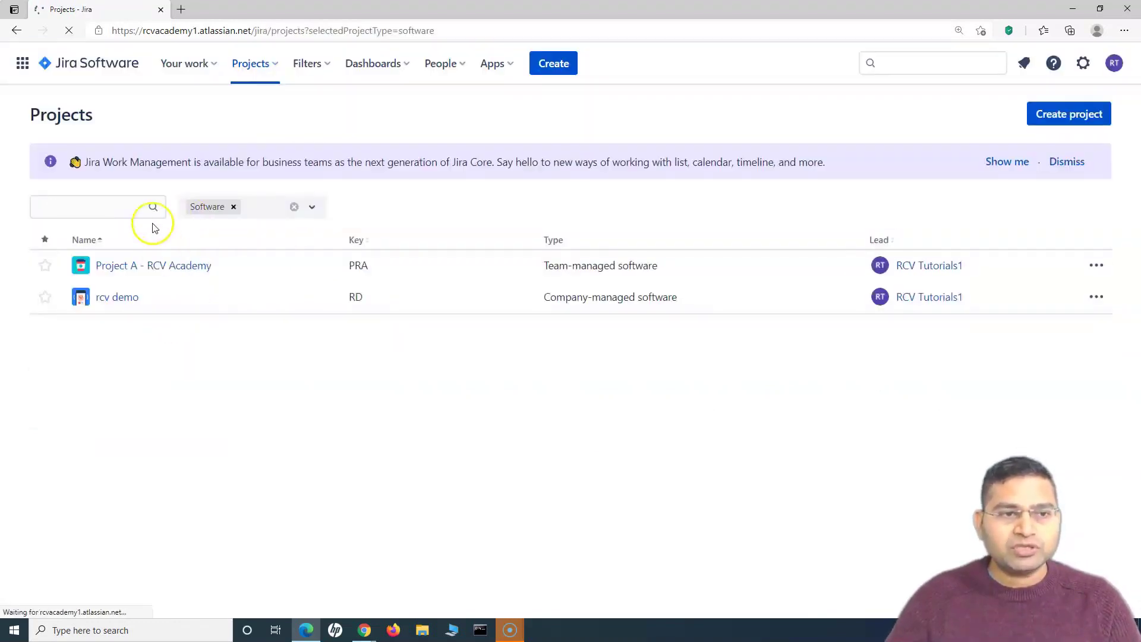
click(132, 277)
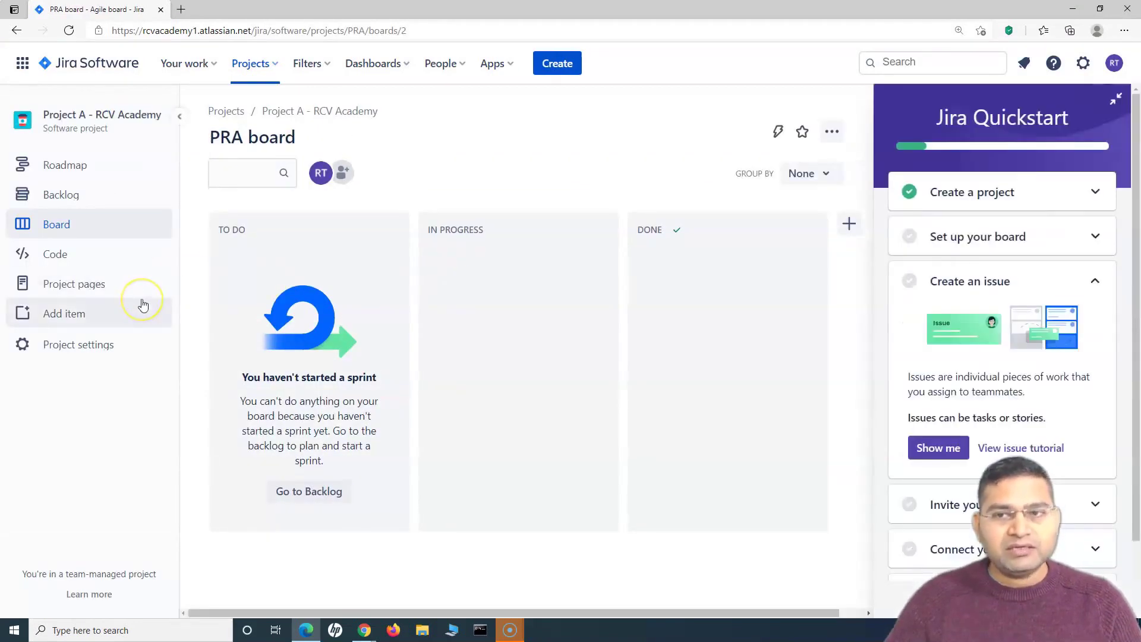
Add a shortcut named "Project A Space" to the Jira project's sidebar, using the copied Confluence space link as its web address.
click(58, 316)
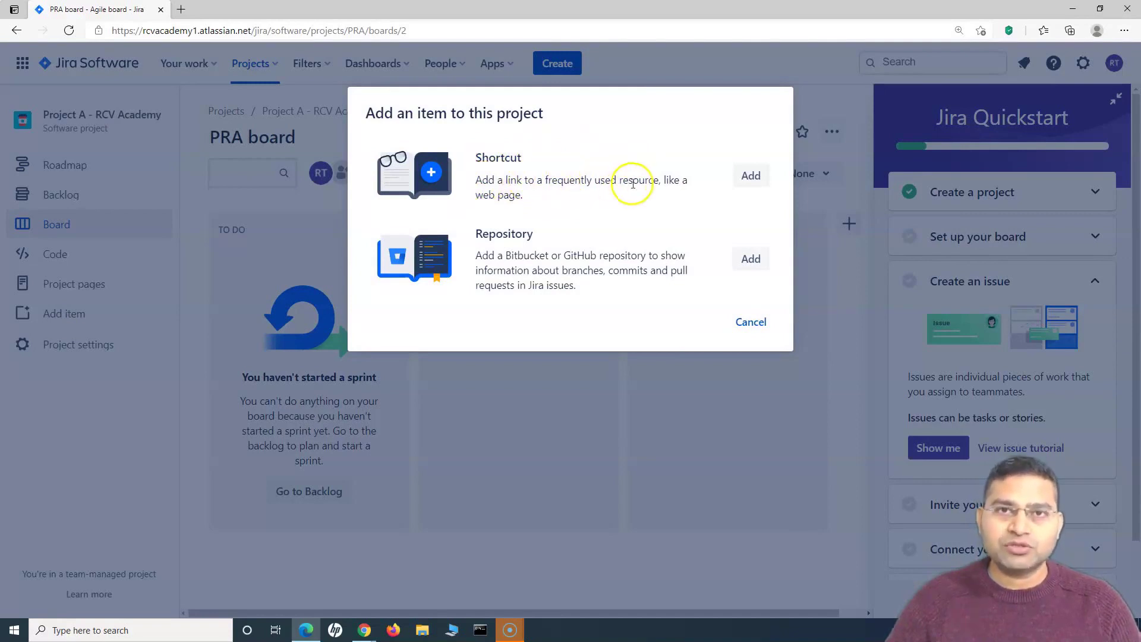
click(750, 175)
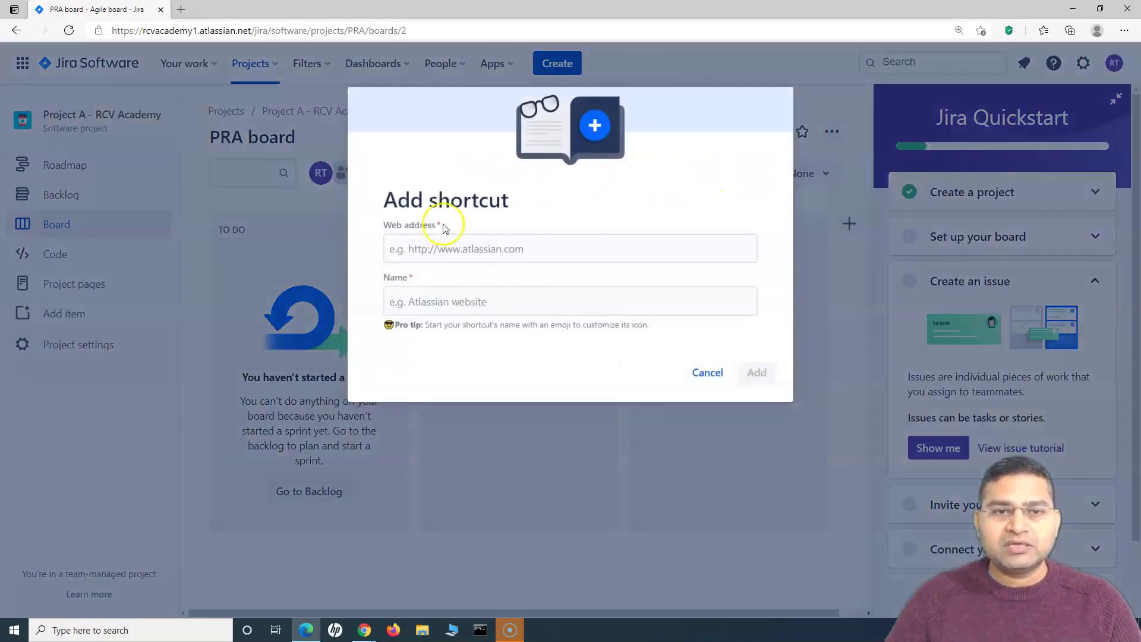
click(418, 249)
key(ctrl+v)
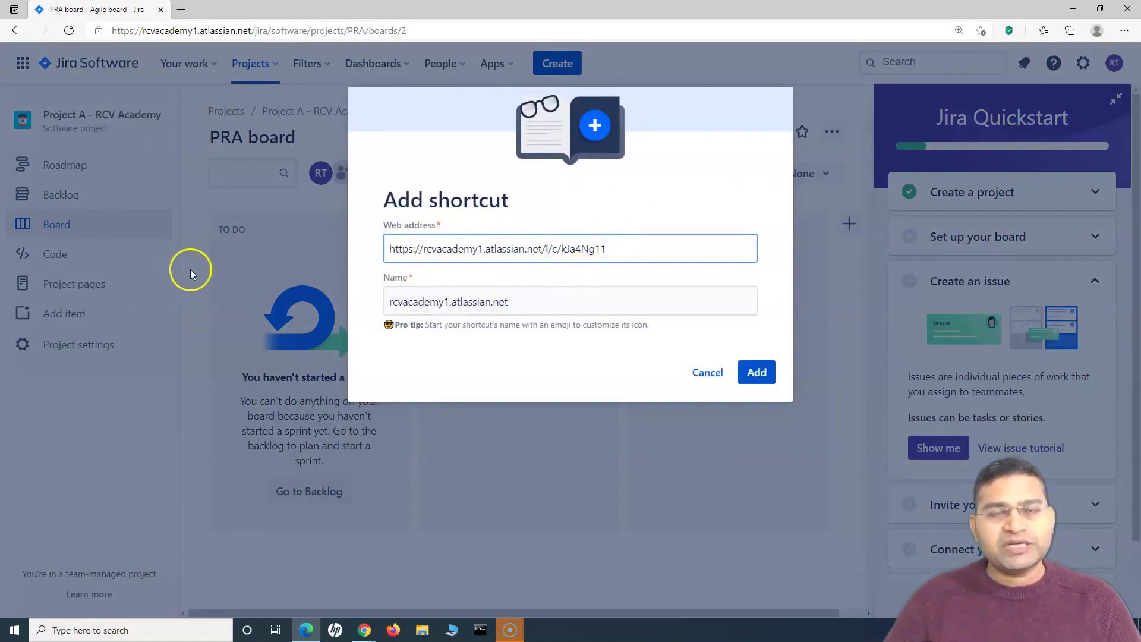
drag(538, 299, 375, 309)
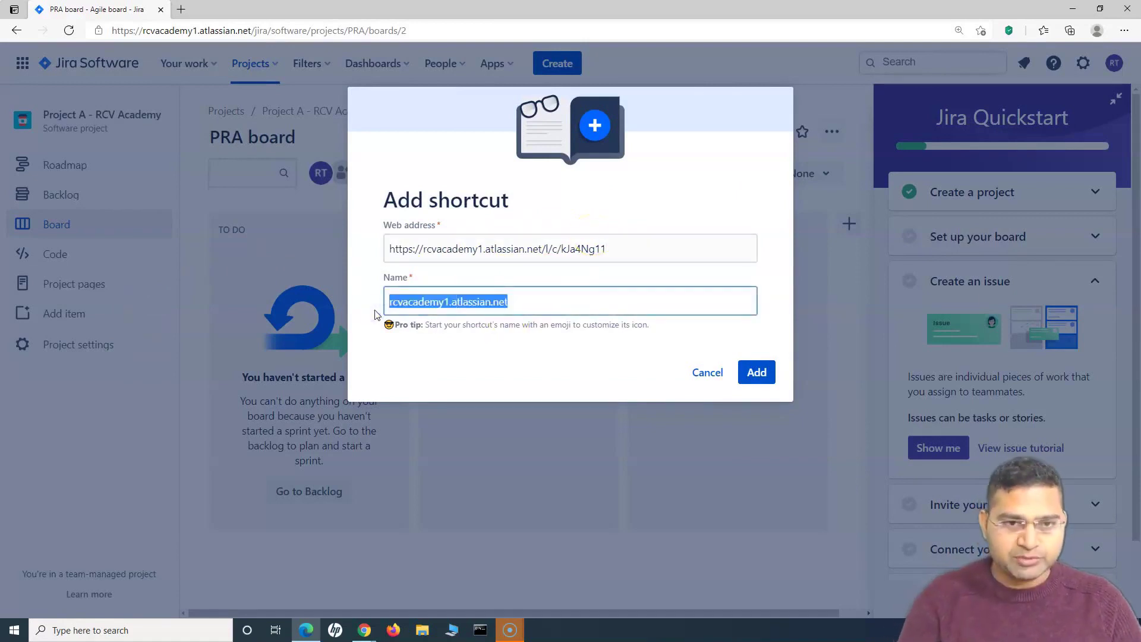
text(Project A Space)
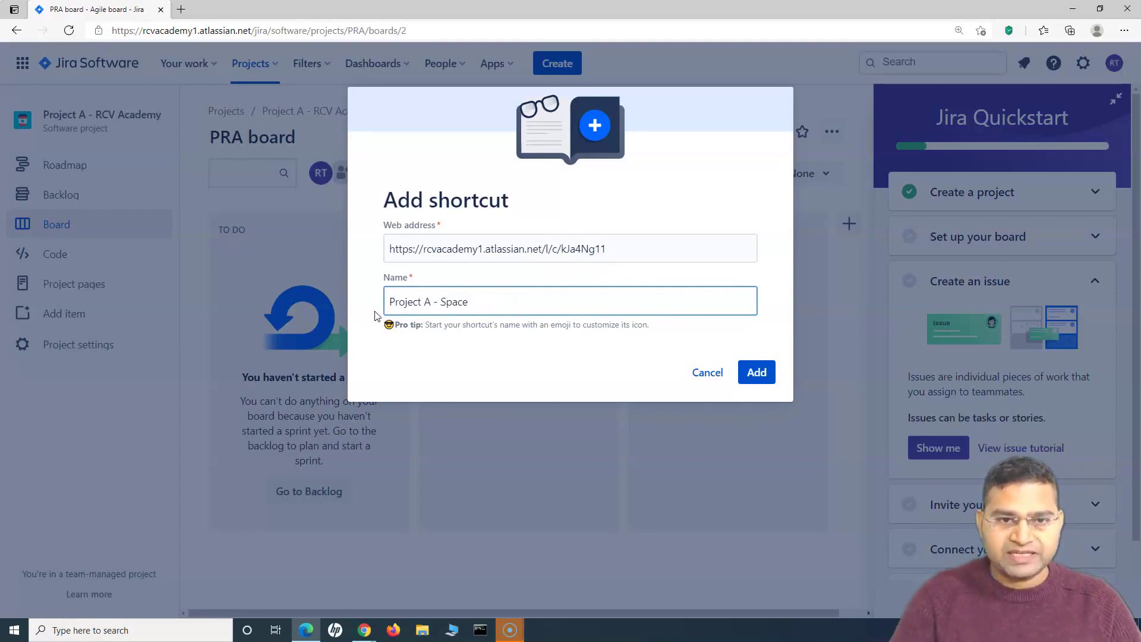
click(425, 304)
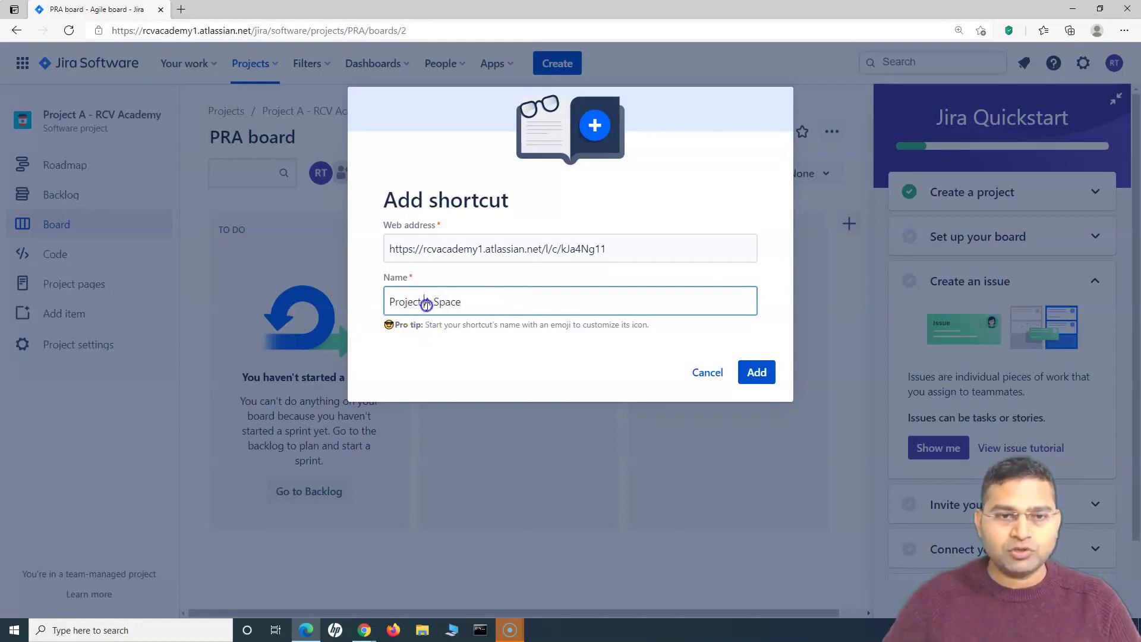
click(501, 302)
click(756, 373)
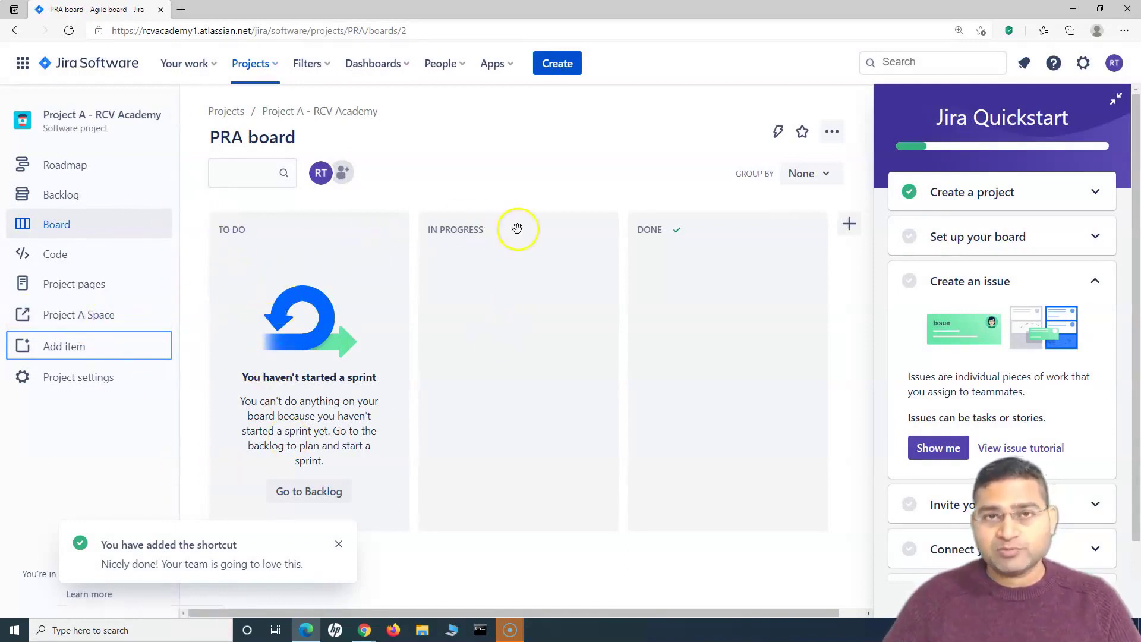
Open the "Project A Space" shortcut to check that it leads to the Confluence space overview.
click(68, 316)
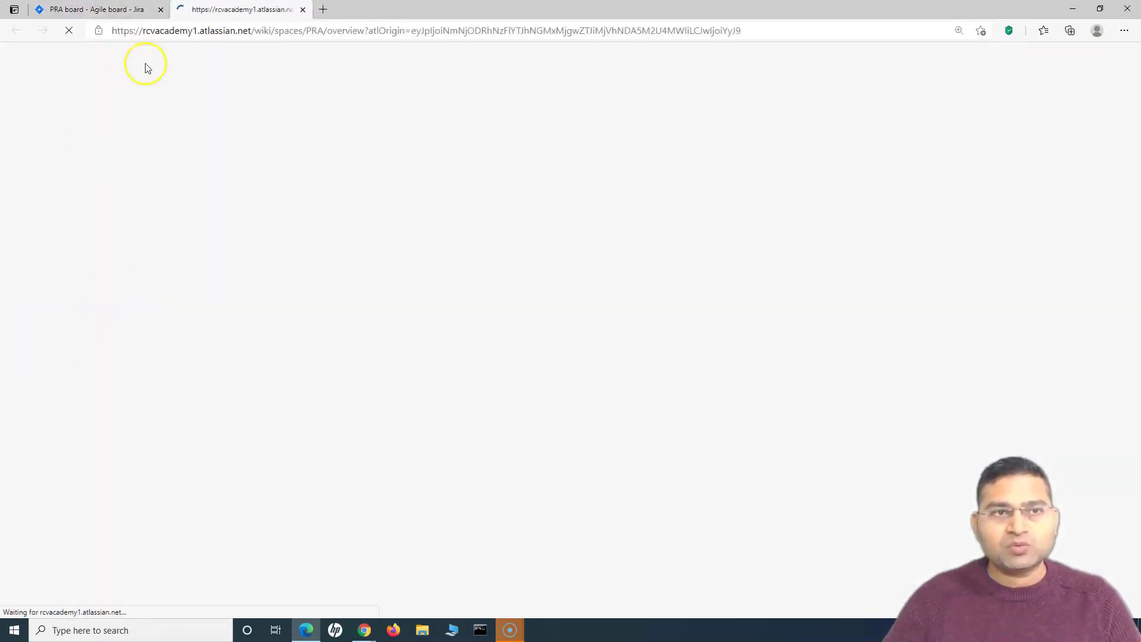
drag(249, 113, 498, 115)
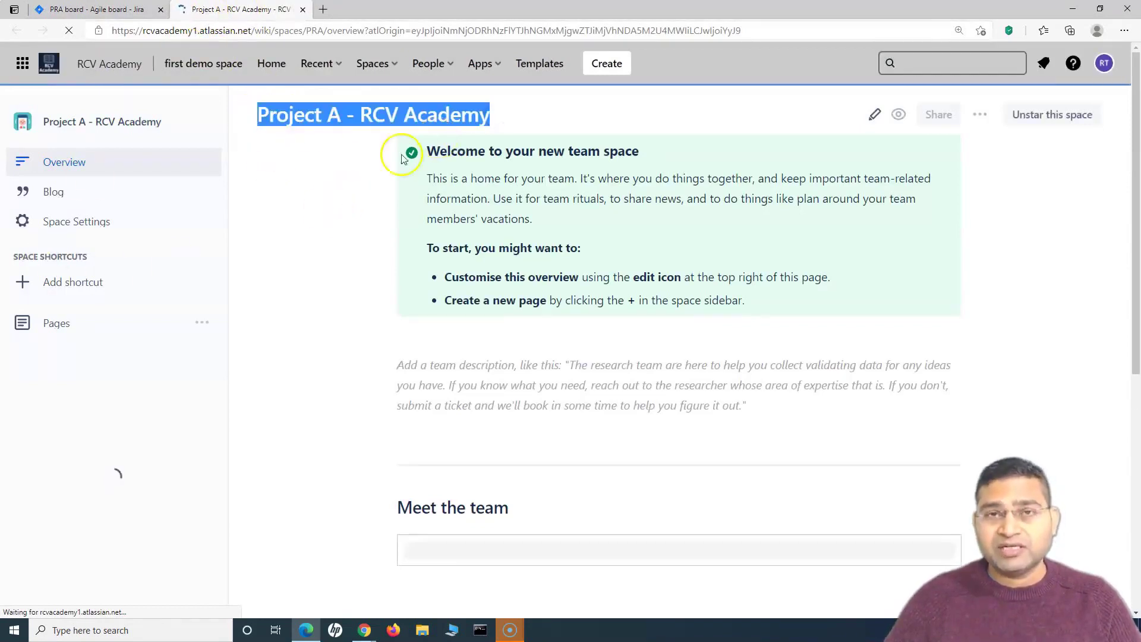
click(299, 197)
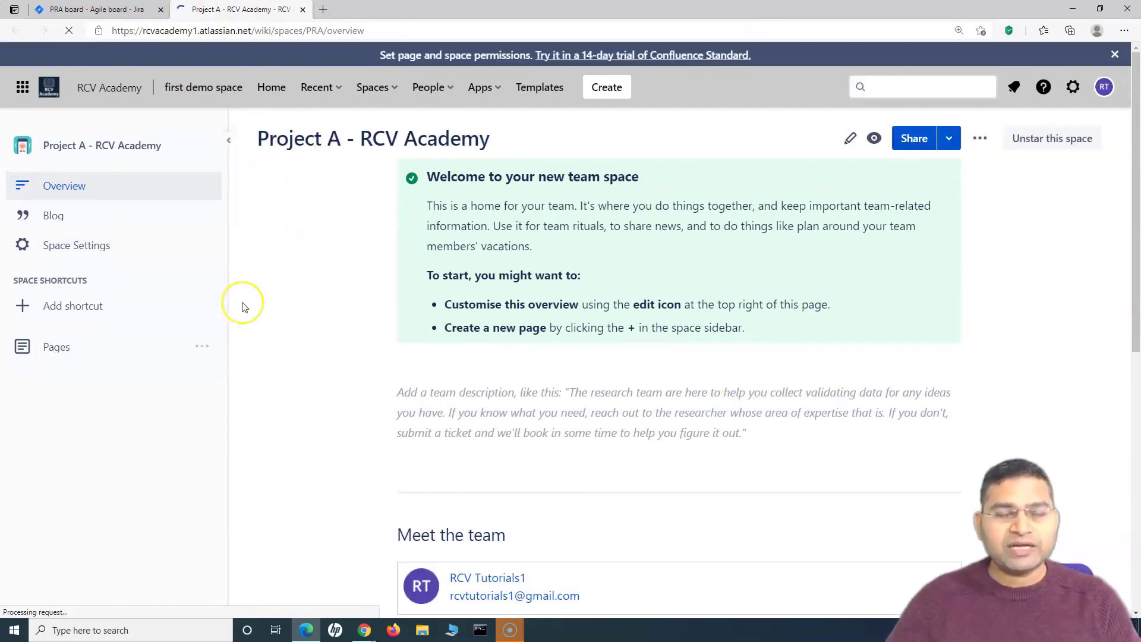
Return to the Jira project, open its Roadmap and copy the roadmap's share link.
click(93, 10)
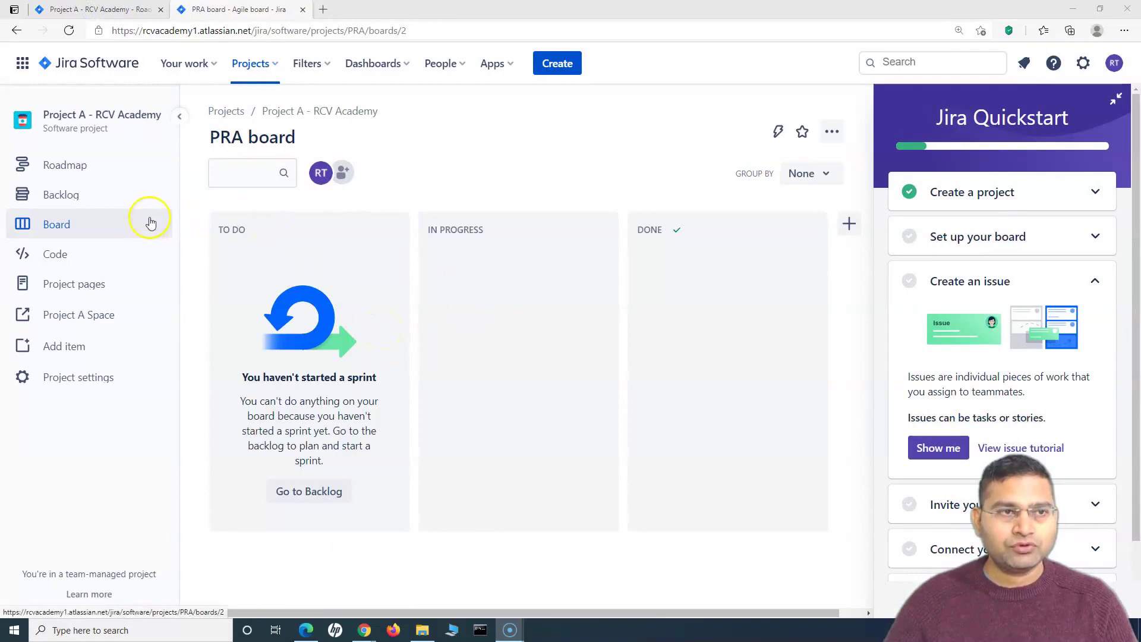
click(71, 170)
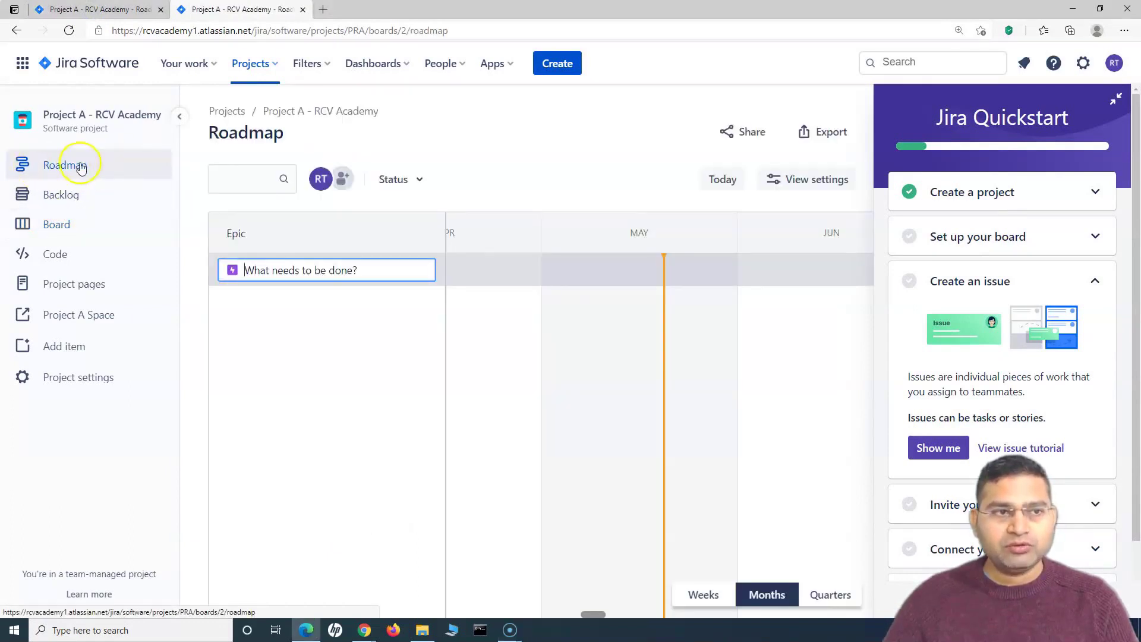
click(731, 137)
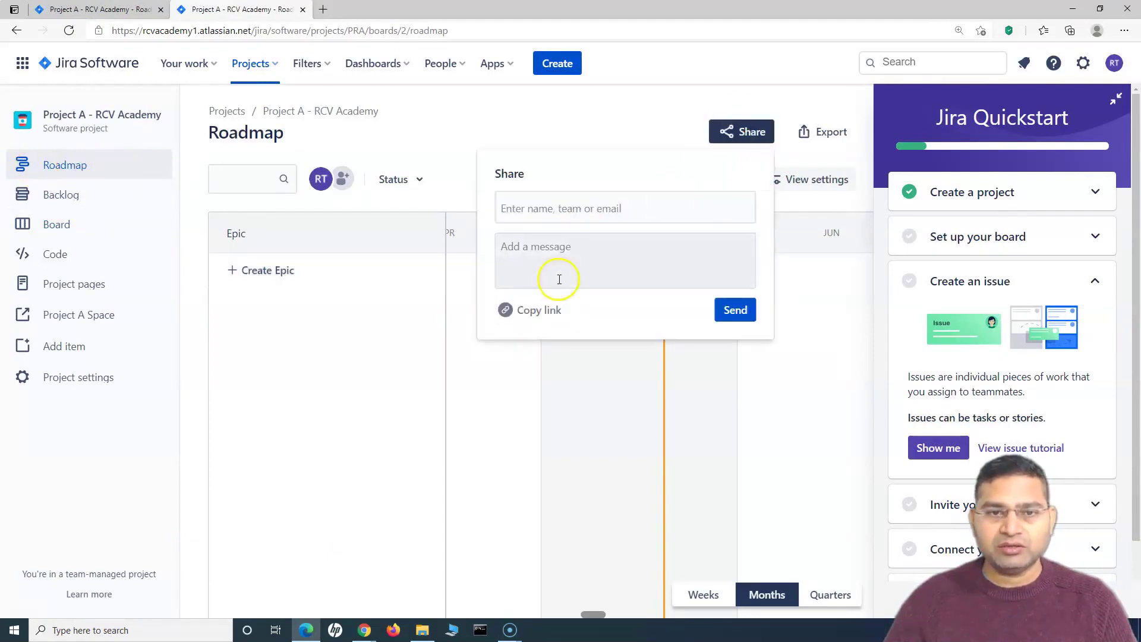
click(531, 315)
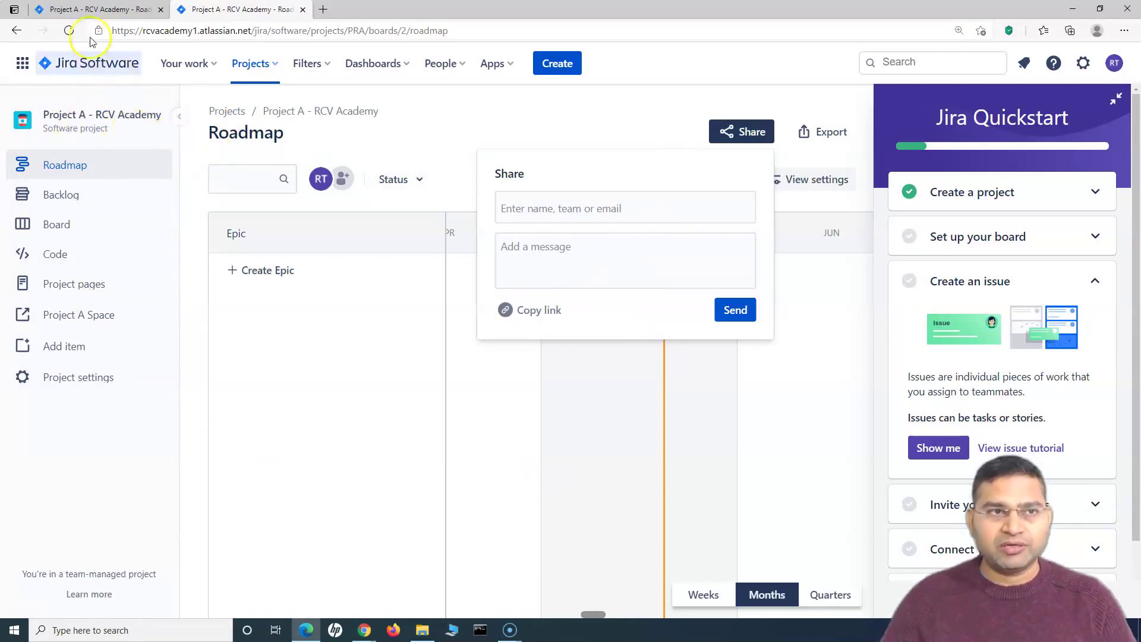
Switch to Confluence and open the "Project A - RCV Academy" space.
click(103, 10)
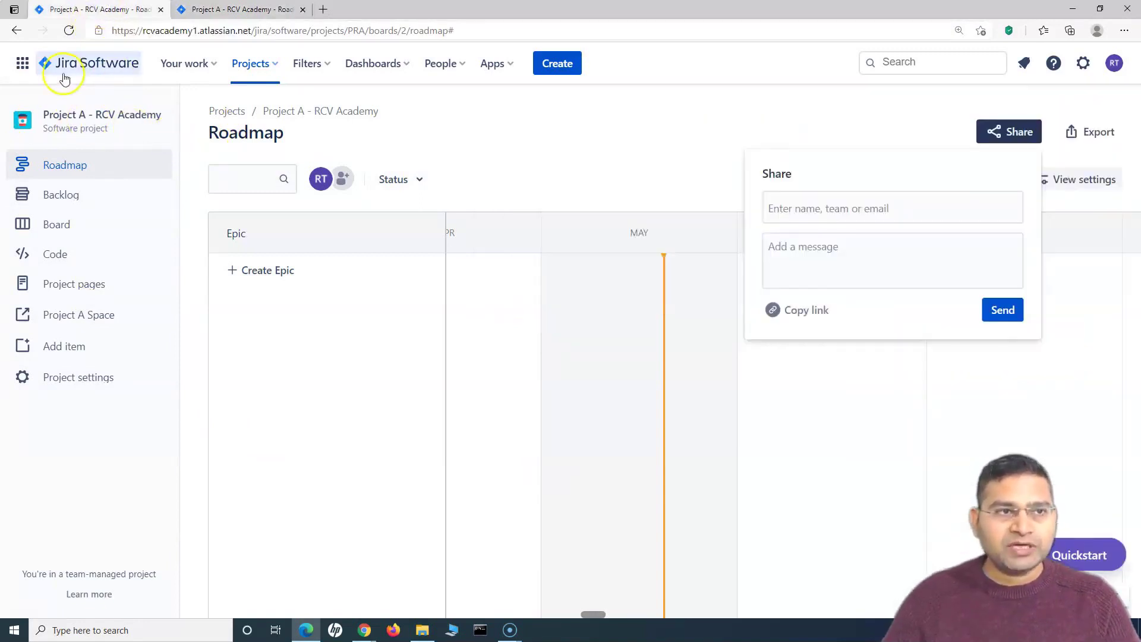
click(23, 65)
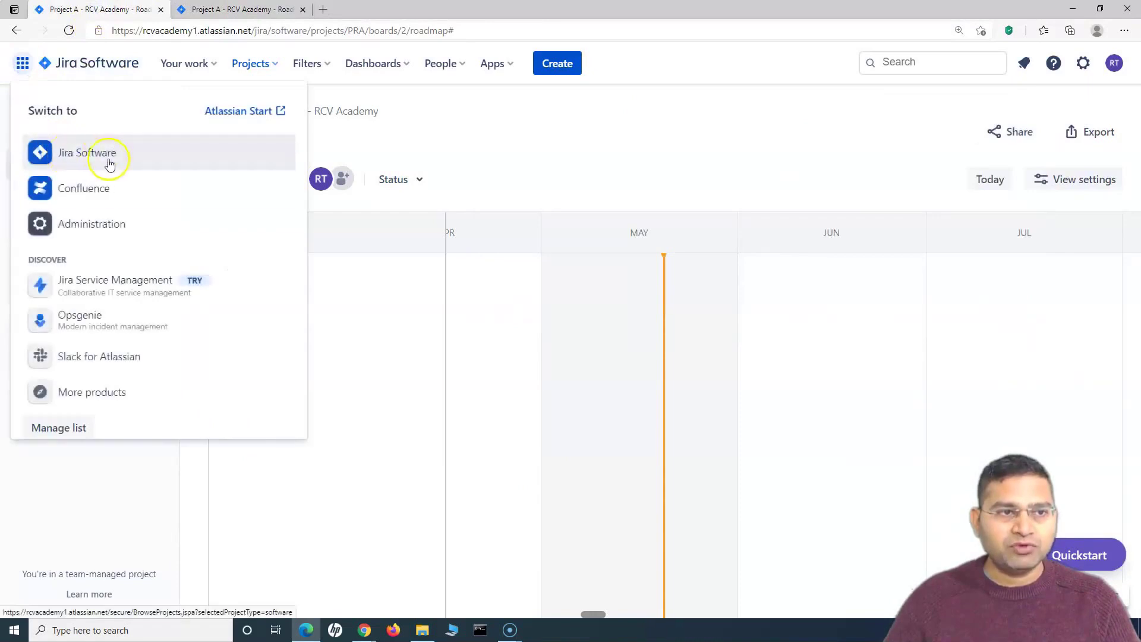
click(104, 178)
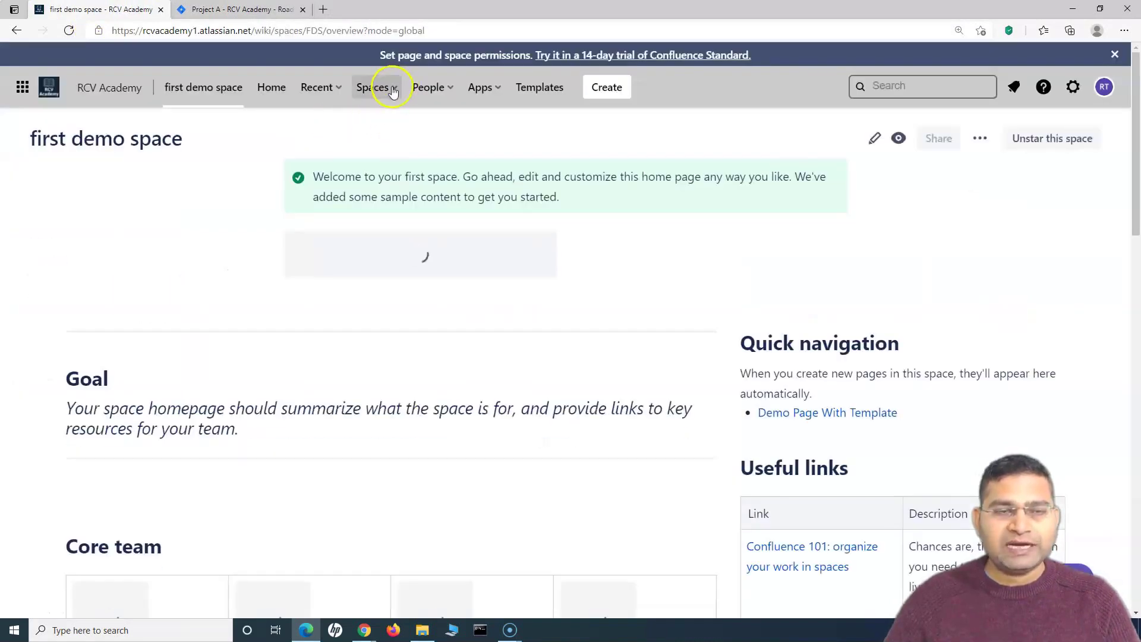
click(393, 90)
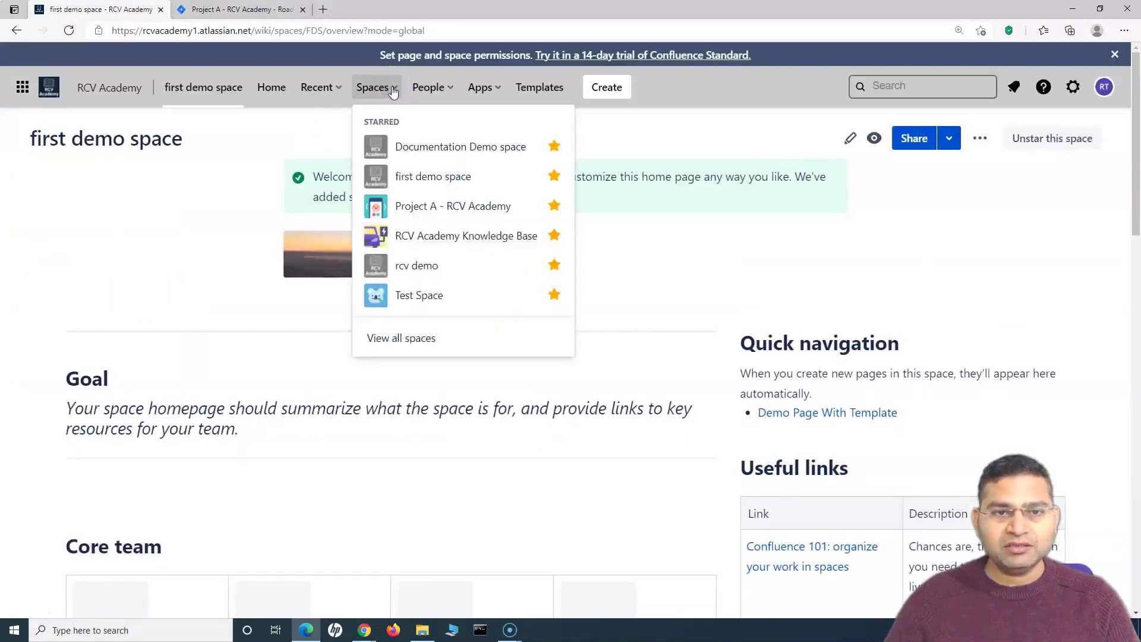
click(423, 209)
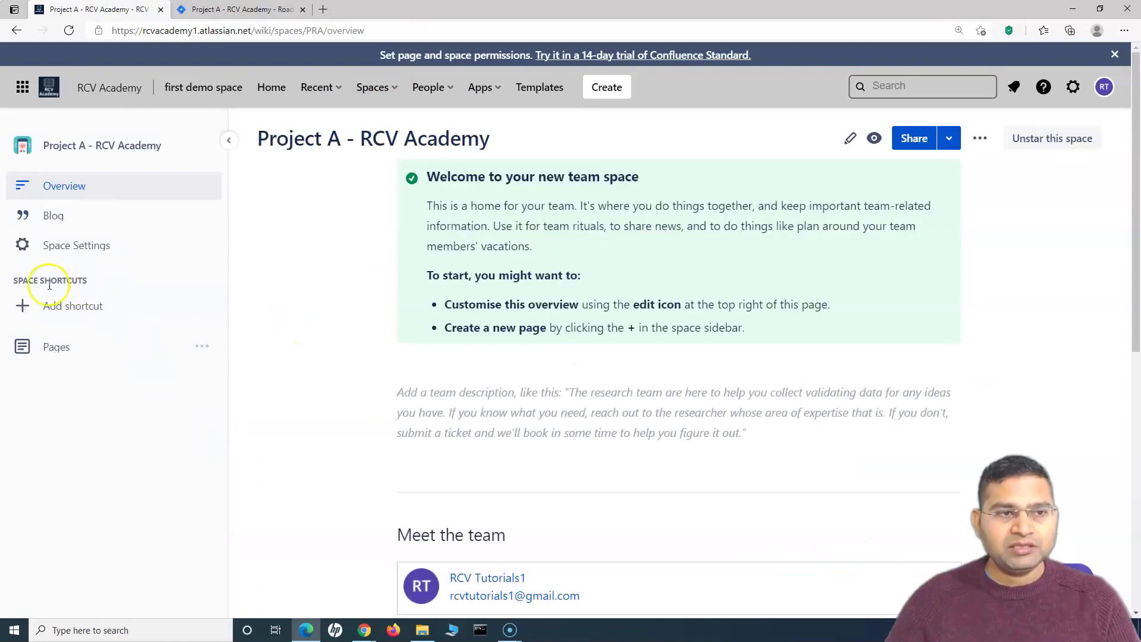
Add a space shortcut named "Project A Jira" with the copied roadmap link as its web address, and save the shortcuts.
click(94, 307)
click(423, 194)
key(ctrl+v)
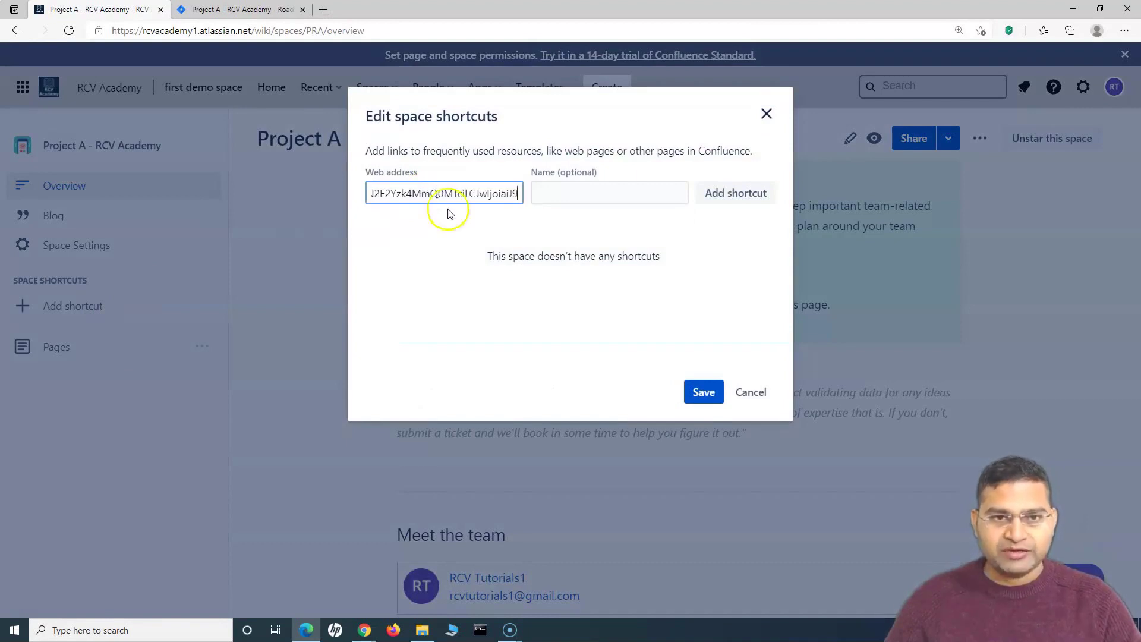
click(579, 194)
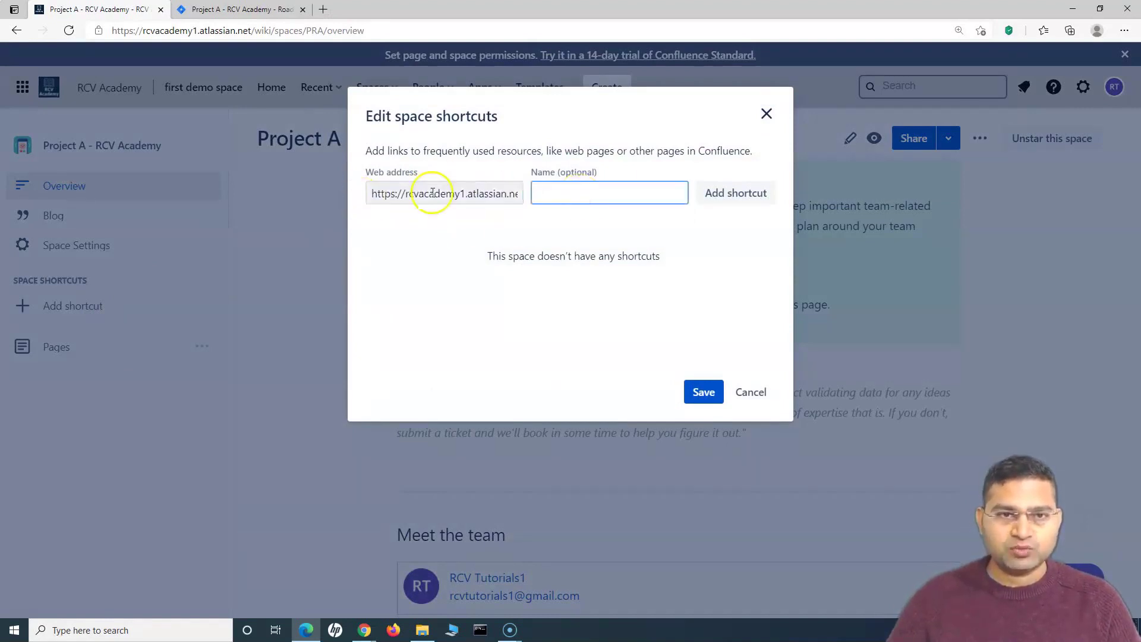
text(Project)
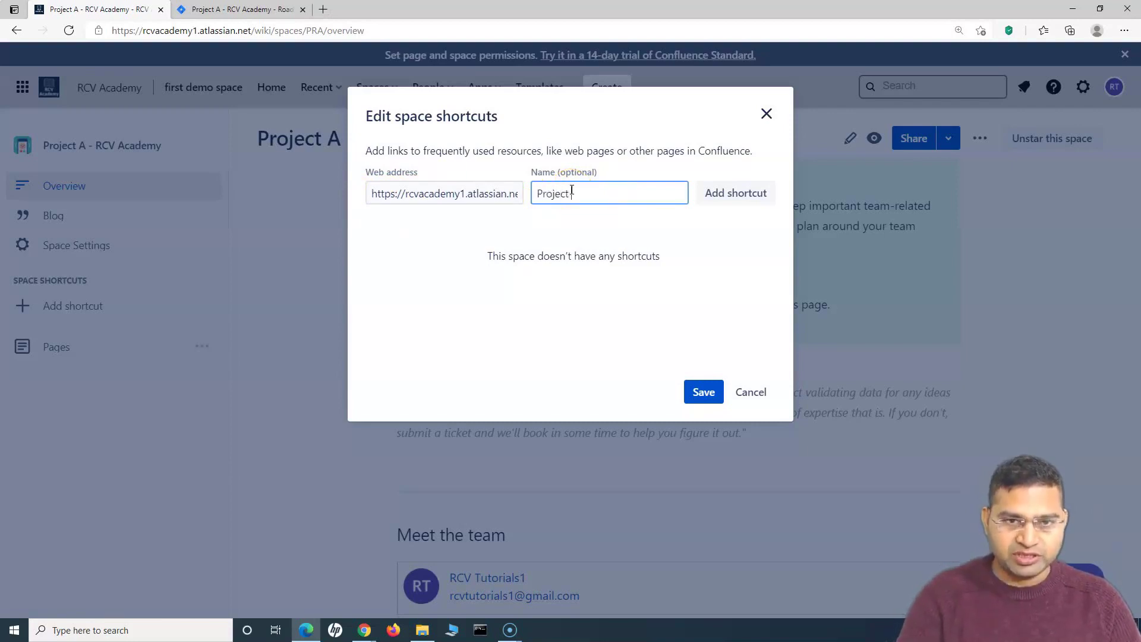
text( A Jira)
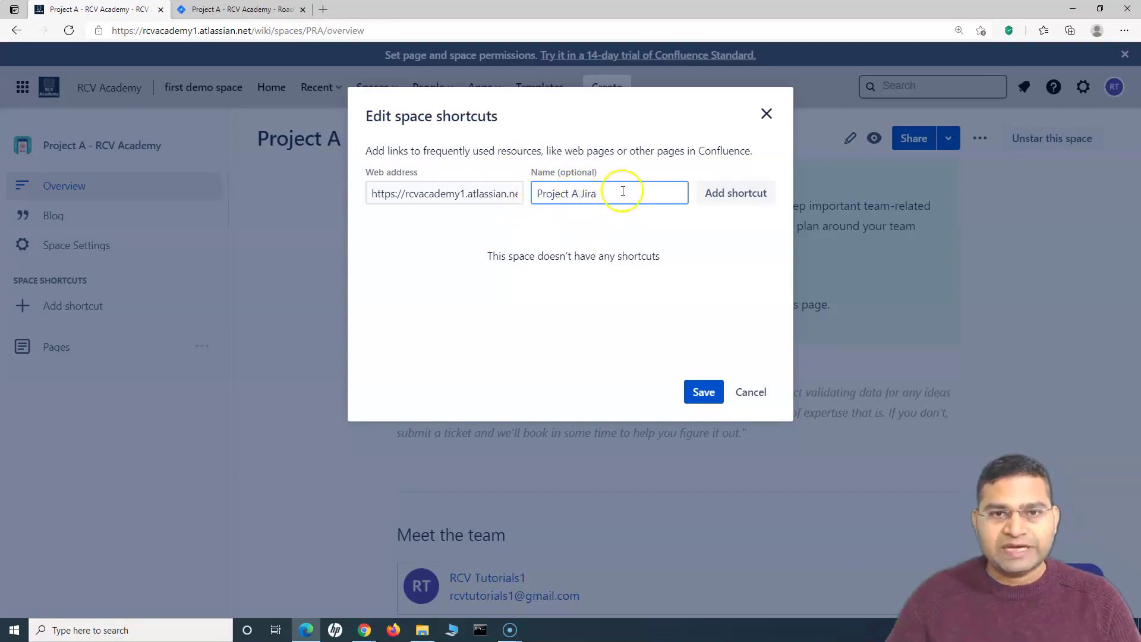
click(737, 199)
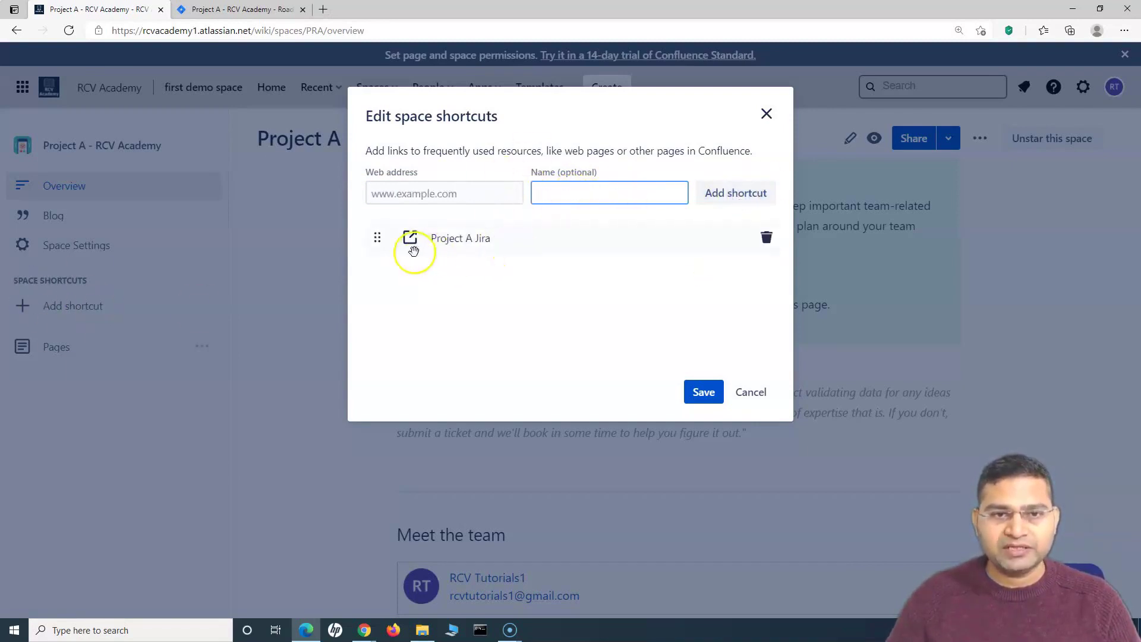
click(705, 393)
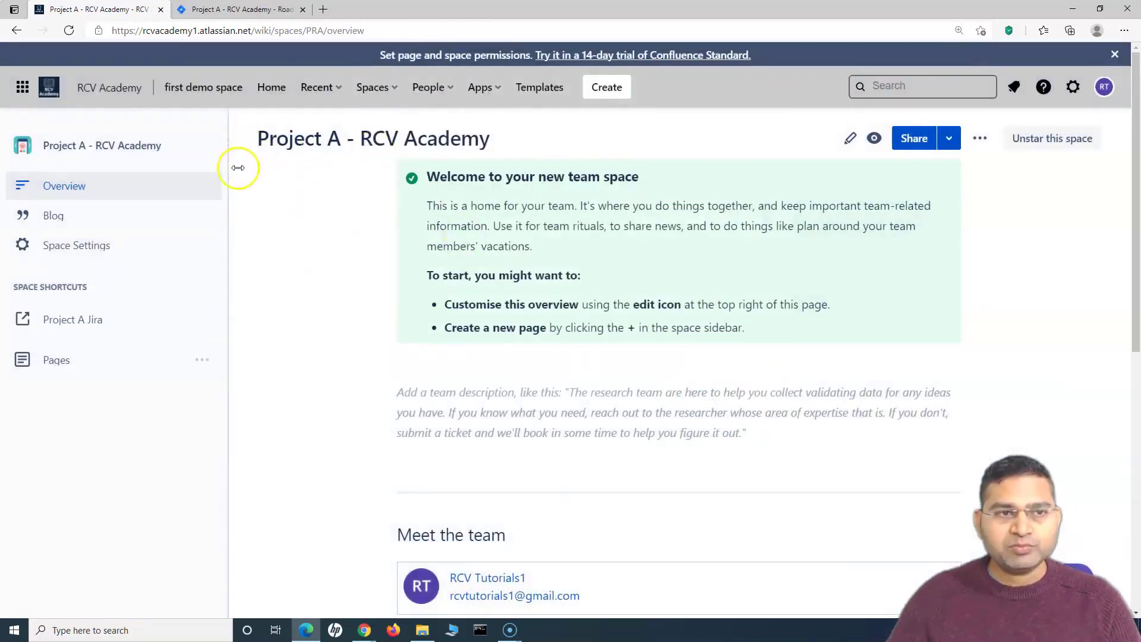
Open the "Project A Jira" shortcut to check that it leads to the Jira project's roadmap.
click(87, 335)
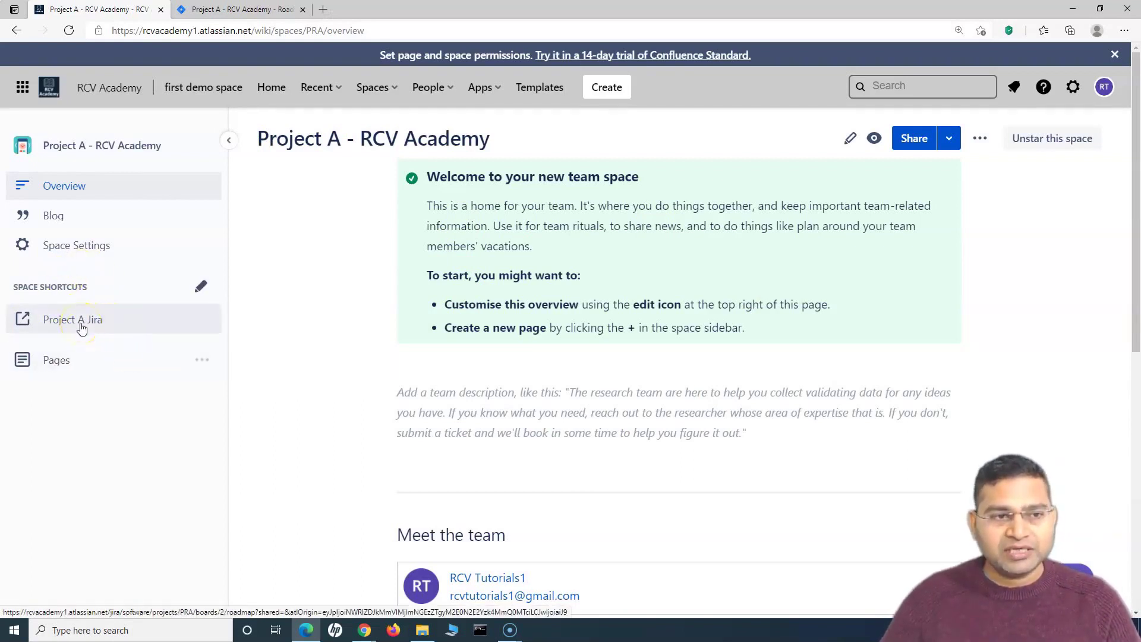
click(81, 327)
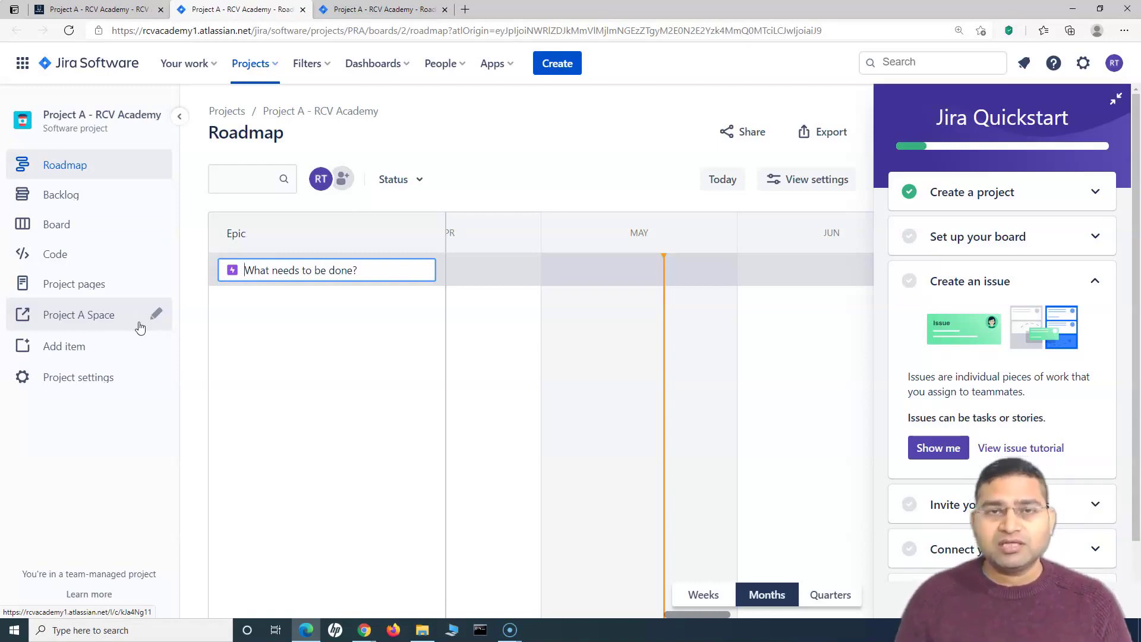
click(115, 335)
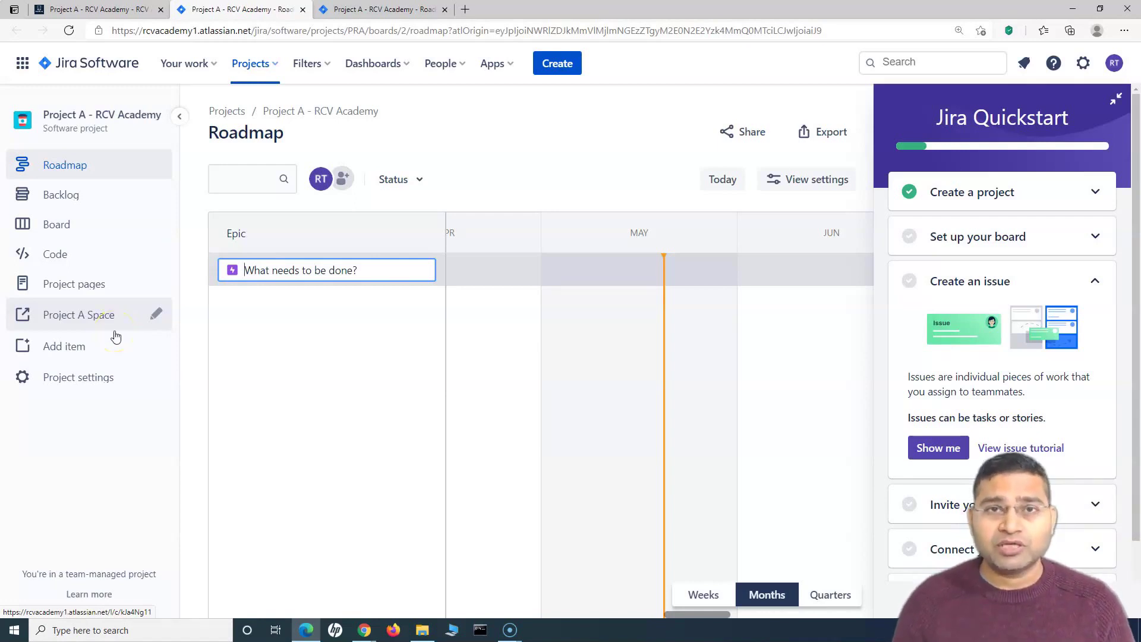